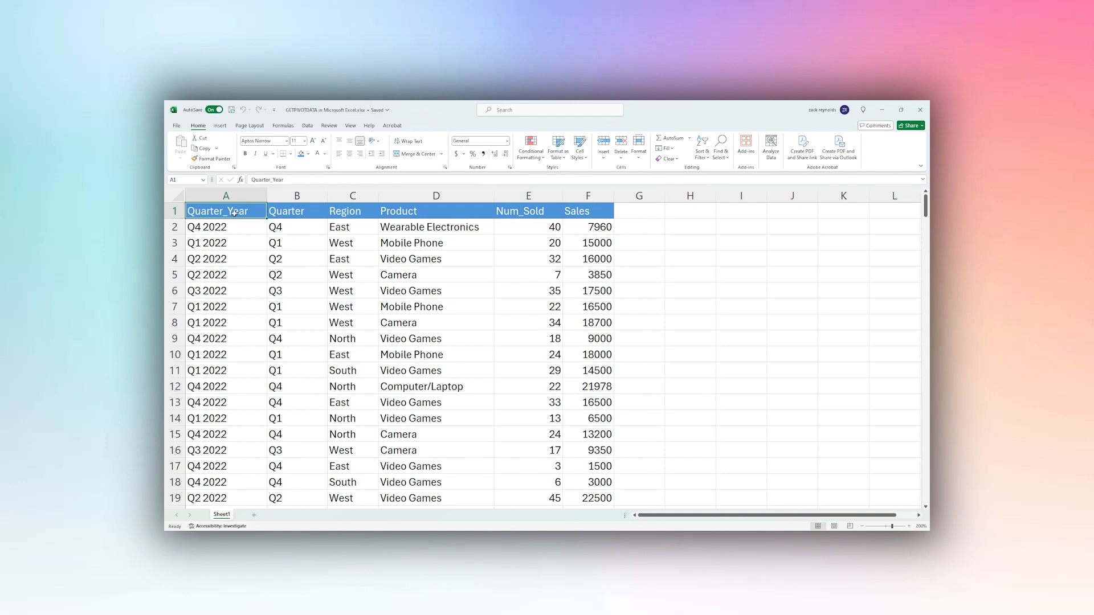
Select the sales table A1:F244, from the header row through the last record
{"action": "left_click_drag", "start_coordinate": [234, 213], "coordinate": [574, 213]}
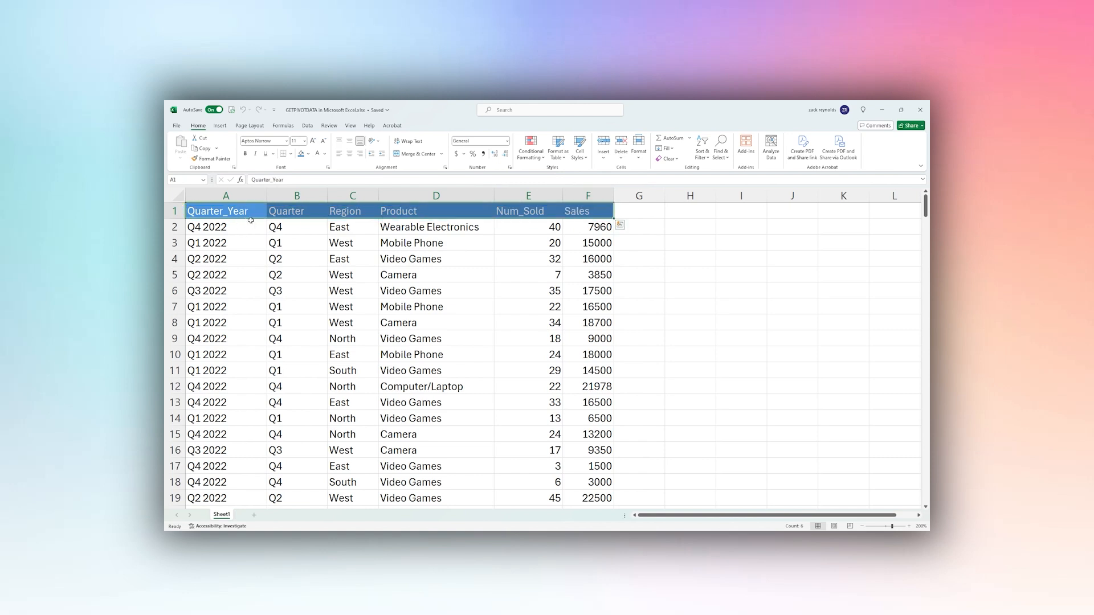
{"action": "mouse_move", "coordinate": [251, 213]}
{"action": "left_mouse_down"}
{"action": "mouse_move", "coordinate": [569, 226]}
{"action": "mouse_move", "coordinate": [573, 529]}
{"action": "mouse_move", "coordinate": [578, 483]}
{"action": "left_mouse_up"}
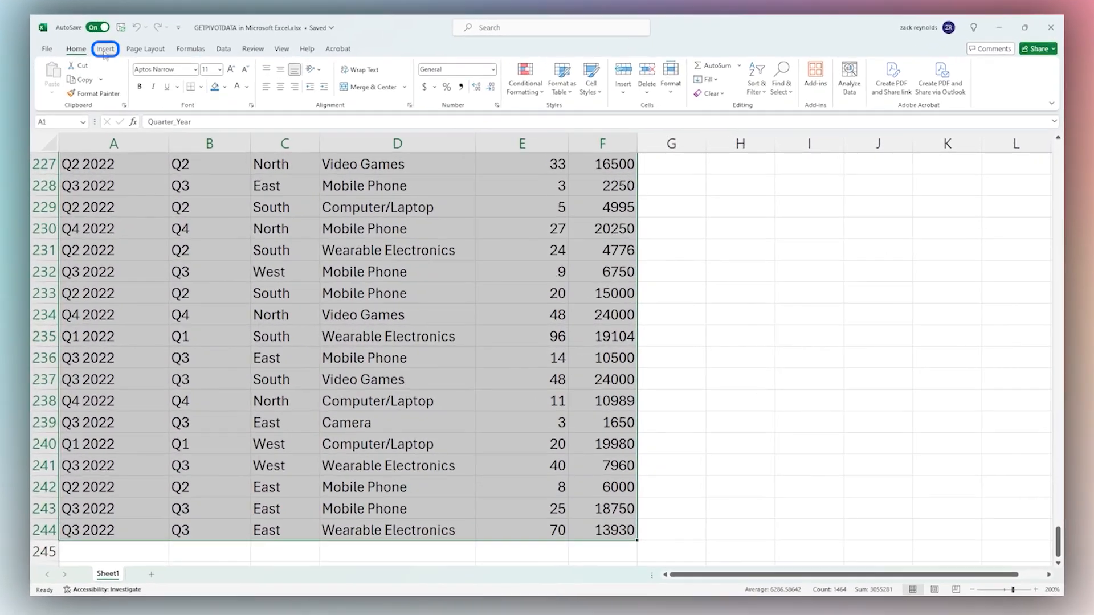
Insert a new-sheet PivotTable with Quarter_Year, Region, Product, Num_Sold and Sales fields checked
{"action": "left_click", "coordinate": [104, 49]}
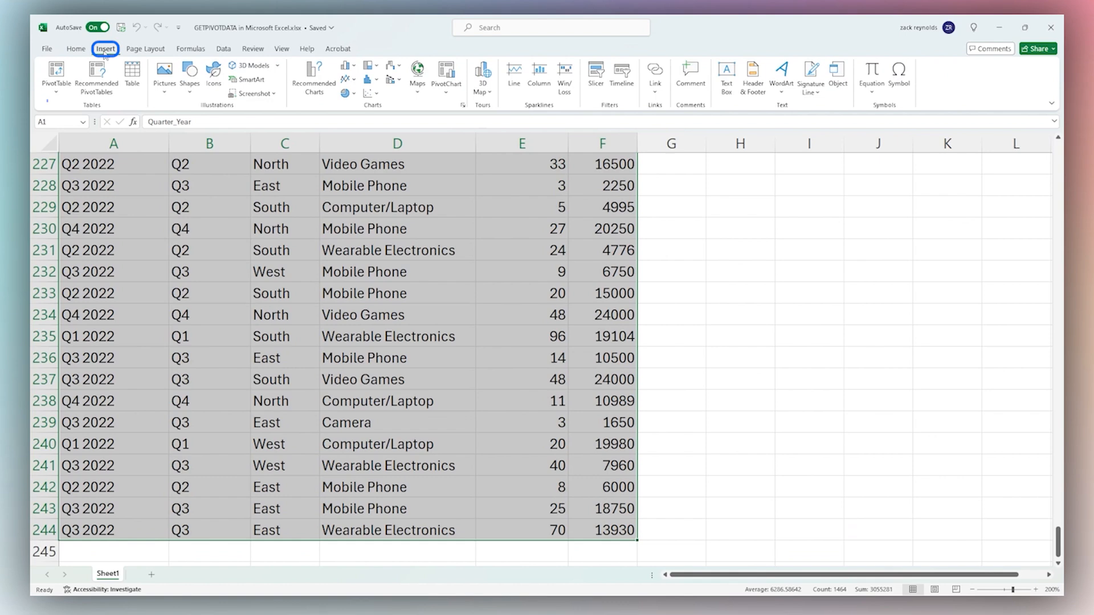
{"action": "left_click", "coordinate": [57, 72]}
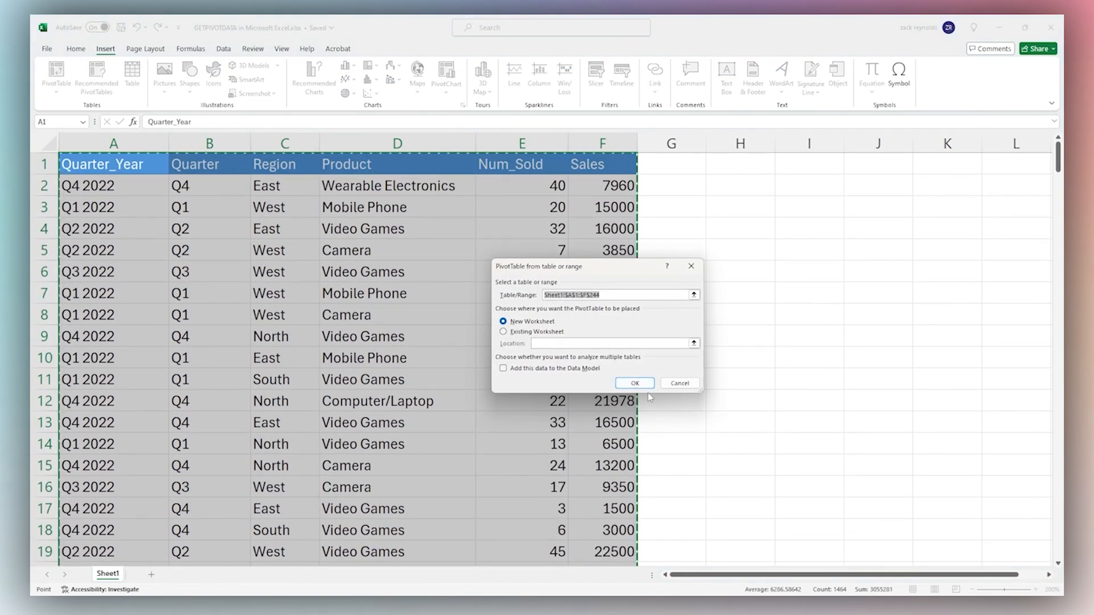
{"action": "left_click", "coordinate": [643, 385]}
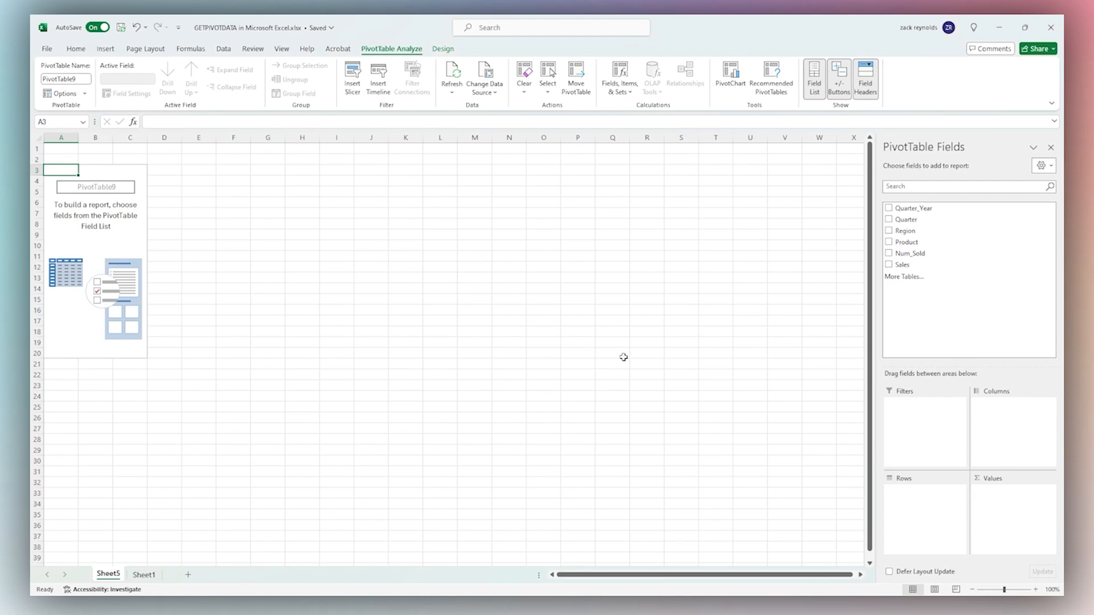
{"action": "left_click", "coordinate": [888, 208]}
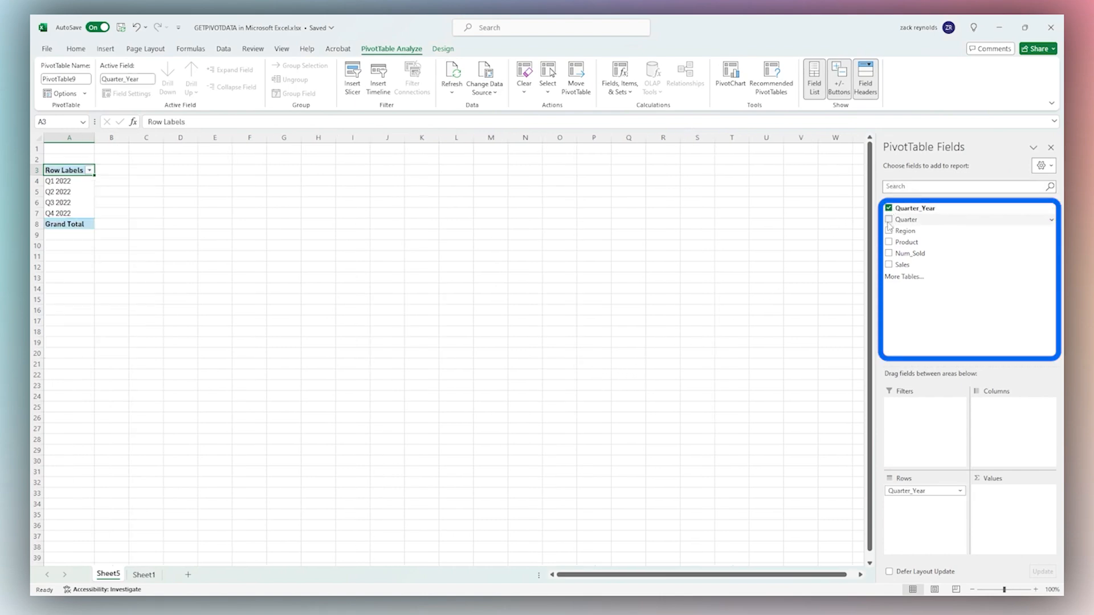
{"action": "left_click", "coordinate": [888, 230]}
{"action": "left_click", "coordinate": [888, 242]}
{"action": "left_click", "coordinate": [888, 253]}
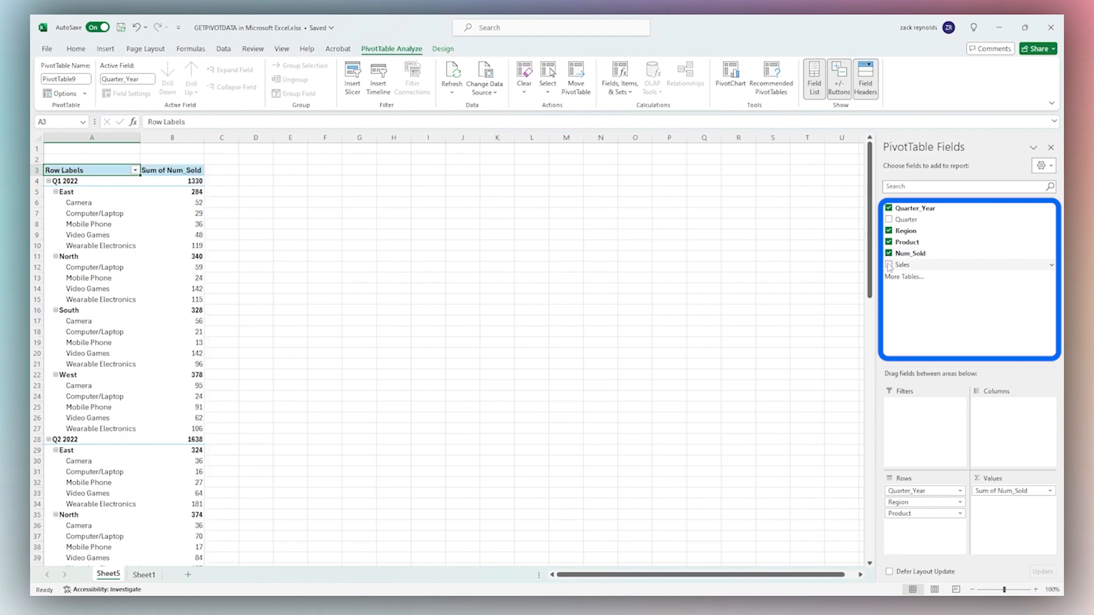
{"action": "left_click", "coordinate": [888, 264]}
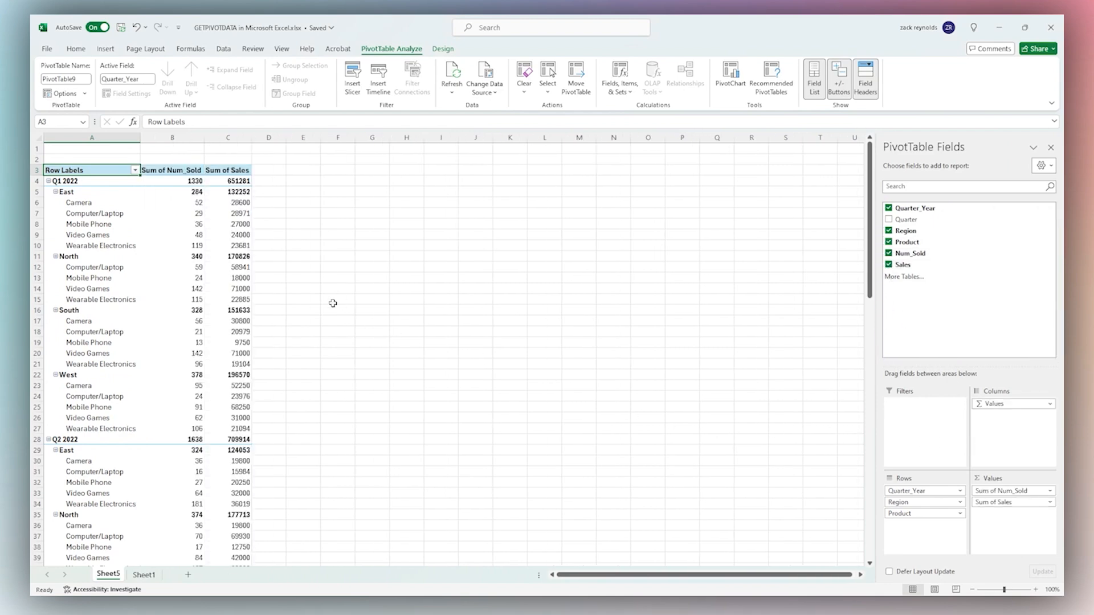
{"action": "left_click", "coordinate": [315, 172]}
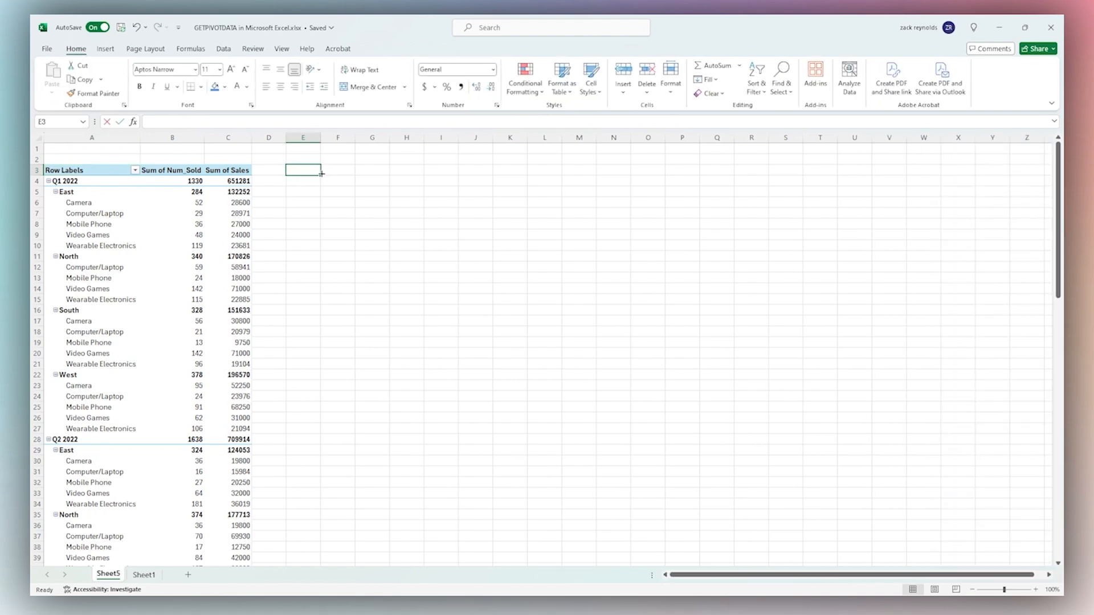
Enter =GETPIVOTDATA("Num_Sold",A3) in E3 and confirm it matches the 6475 grand total
{"action": "type", "text": "=get"}
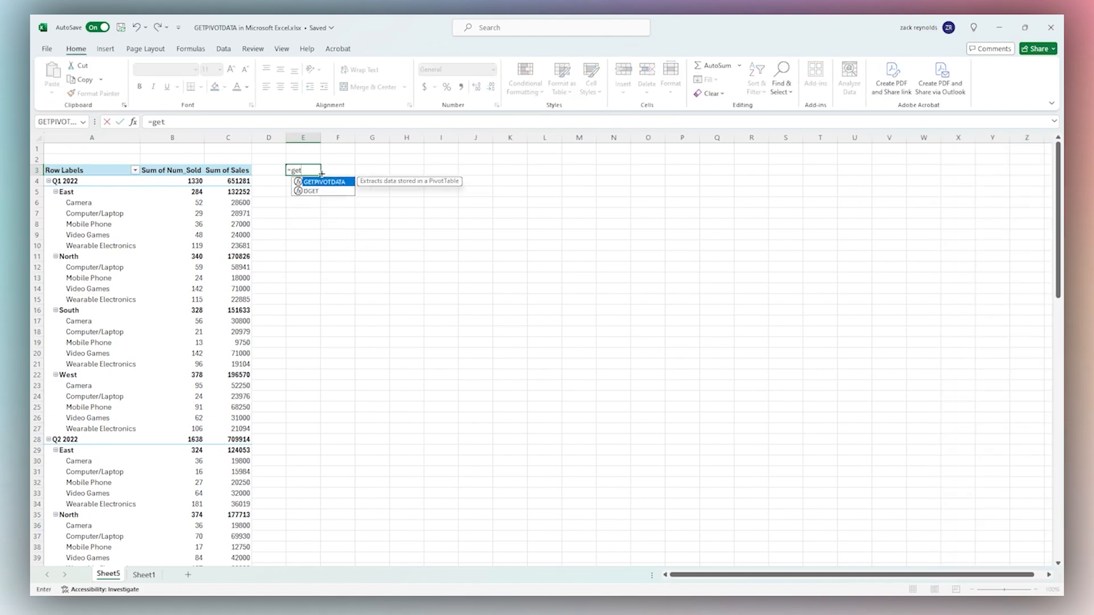
{"action": "key", "text": "Tab"}
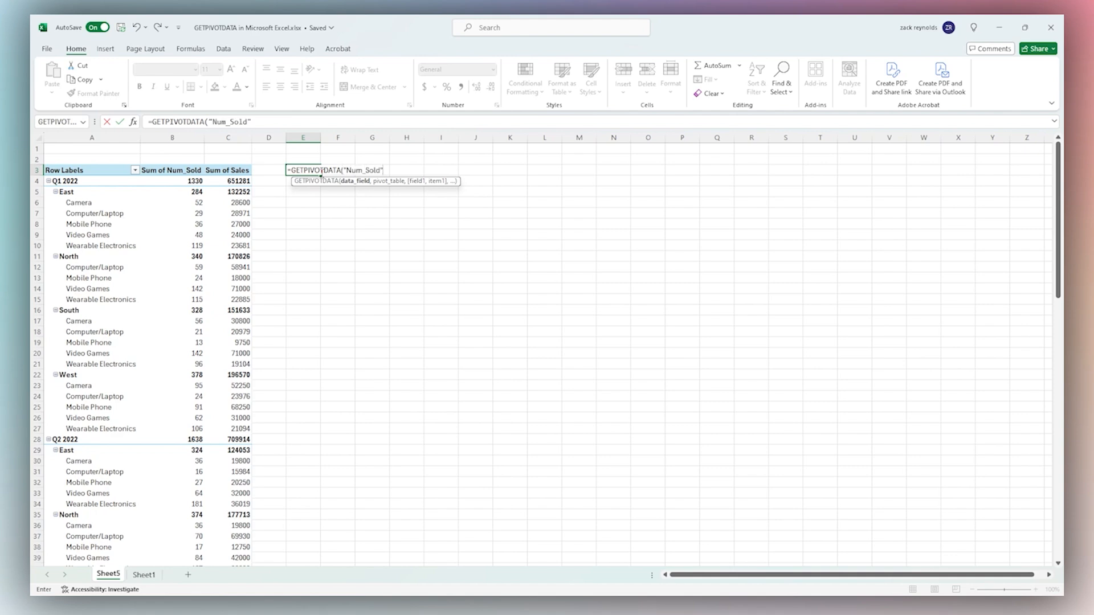
{"action": "type", "text": ","}
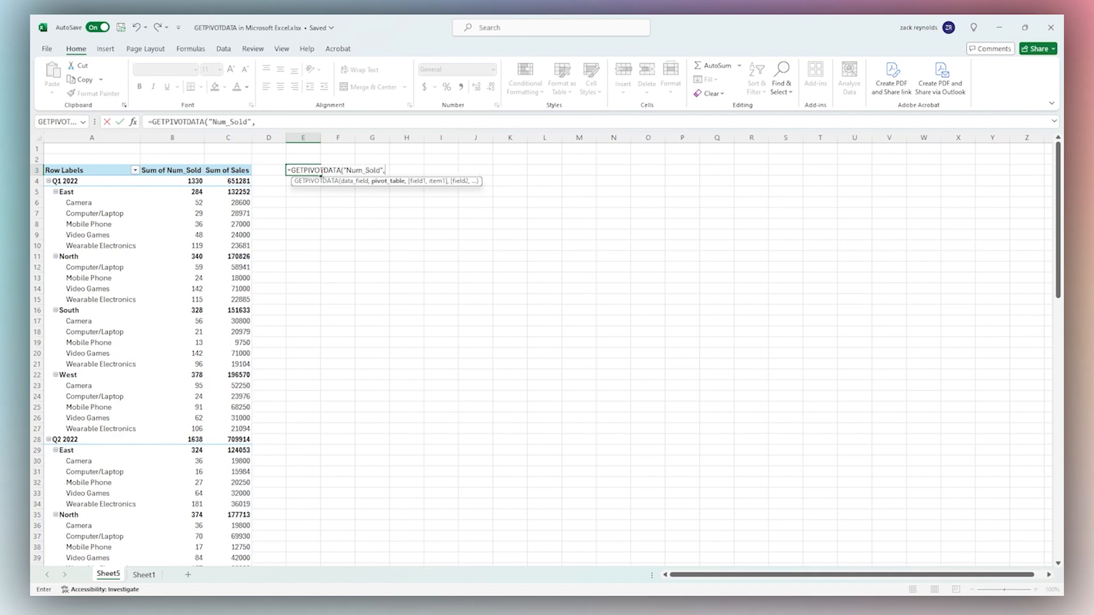
{"action": "left_click", "coordinate": [103, 171]}
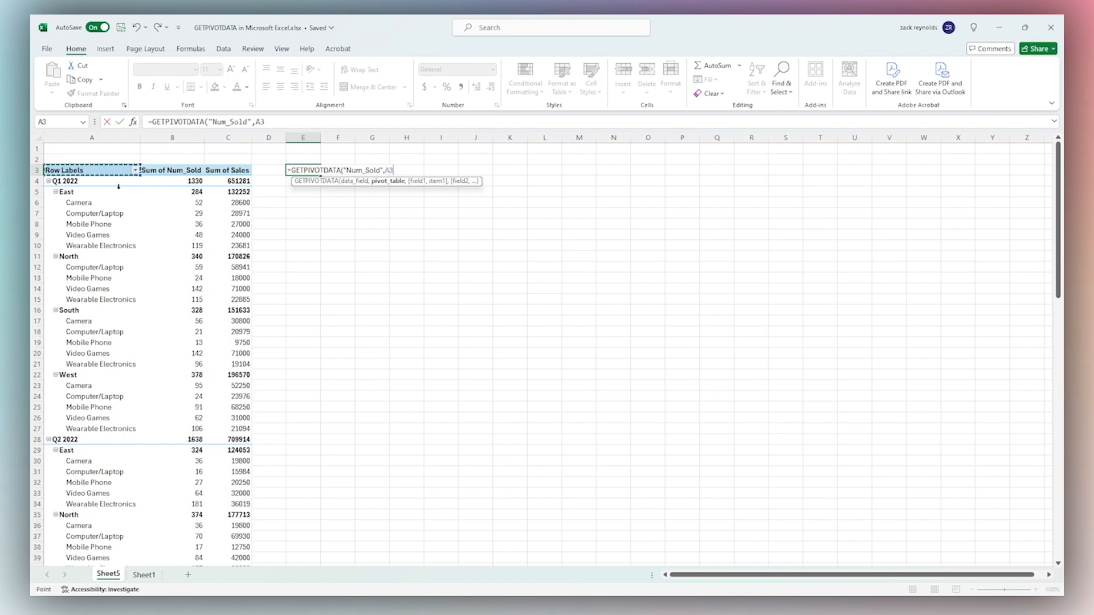
{"action": "key", "text": "Return"}
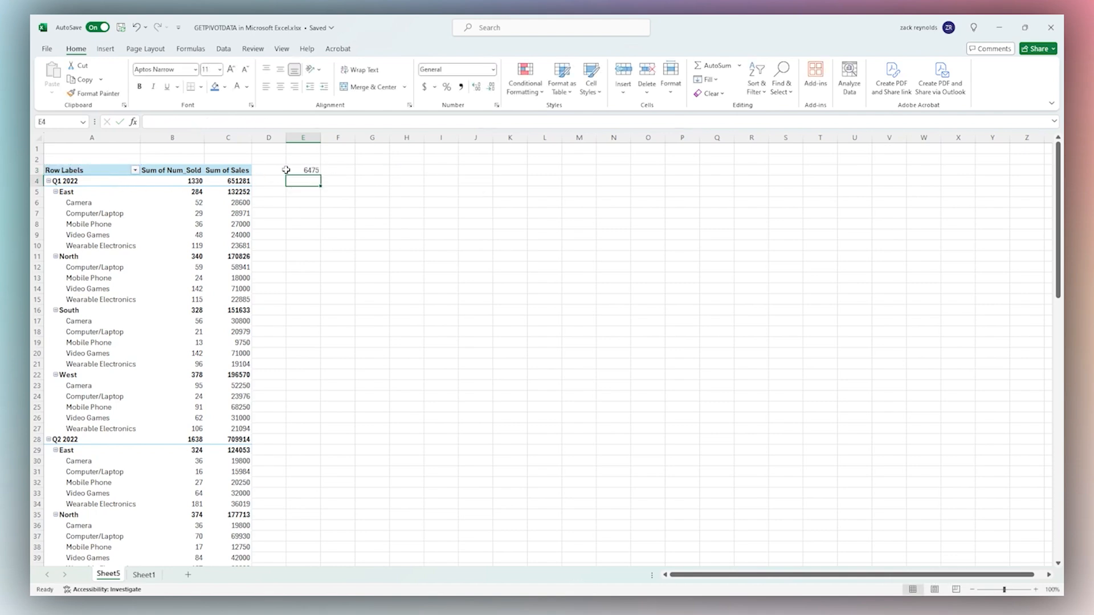
{"action": "left_click", "coordinate": [302, 170]}
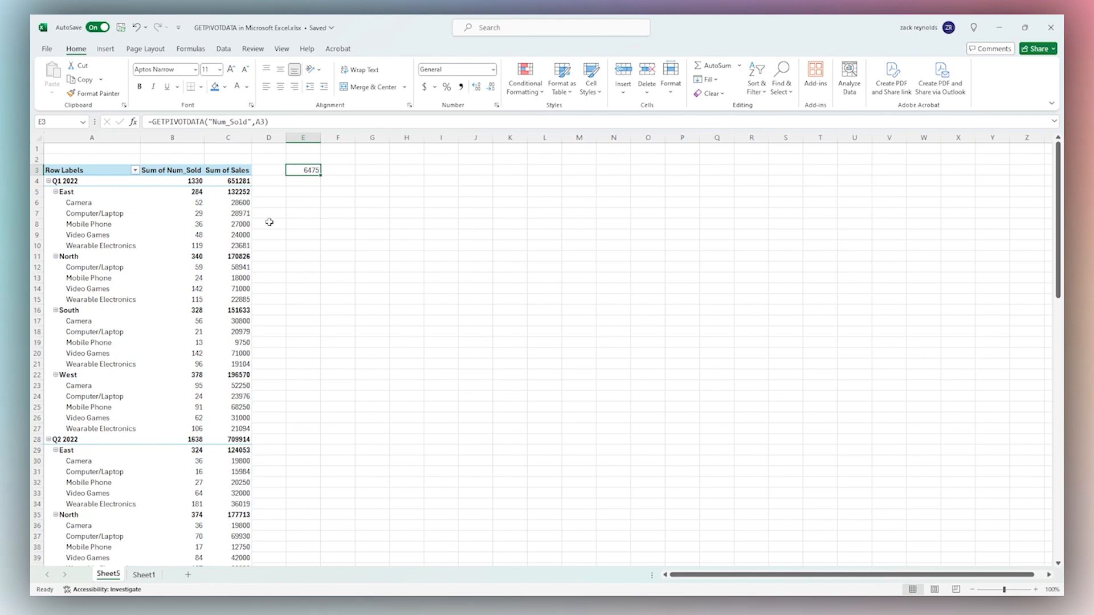
{"action": "scroll", "coordinate": [177, 245], "scroll_direction": "down", "scroll_amount": 12}
{"action": "scroll", "coordinate": [179, 260], "scroll_direction": "down", "scroll_amount": 15}
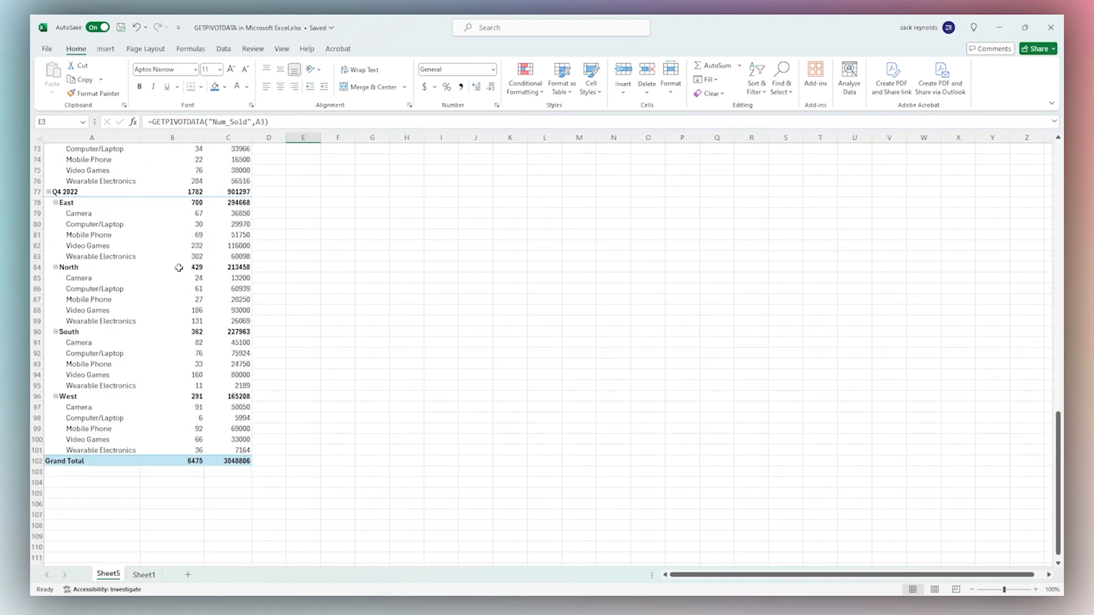
{"action": "left_click", "coordinate": [186, 364]}
{"action": "scroll", "coordinate": [341, 329], "scroll_direction": "up", "scroll_amount": 20}
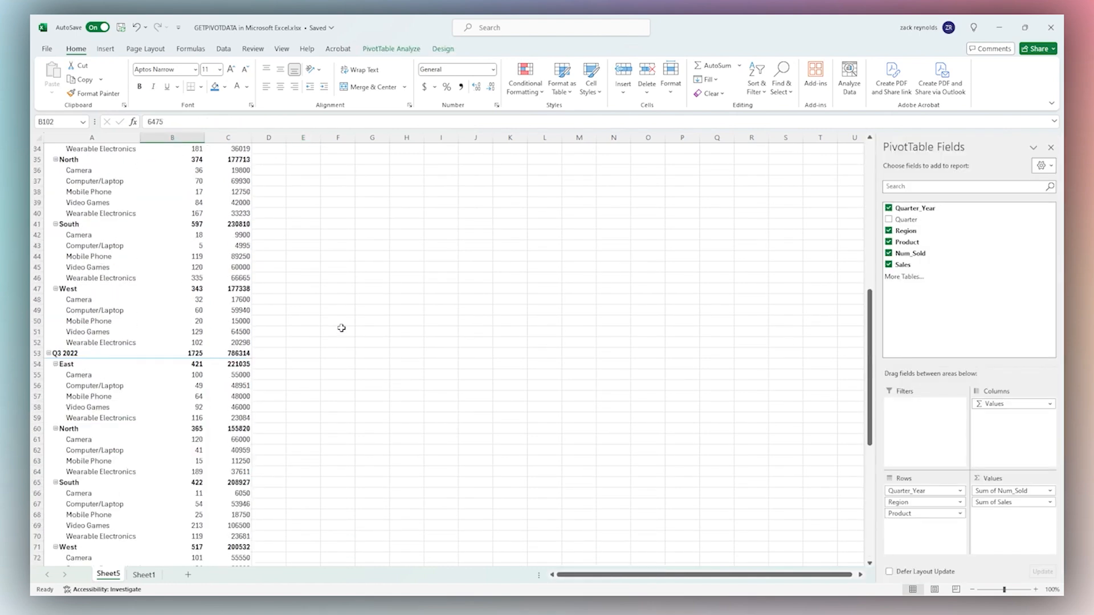
Change the formula's field from Num_Sold to Sales so E3 returns 3048806
{"action": "left_click", "coordinate": [314, 172]}
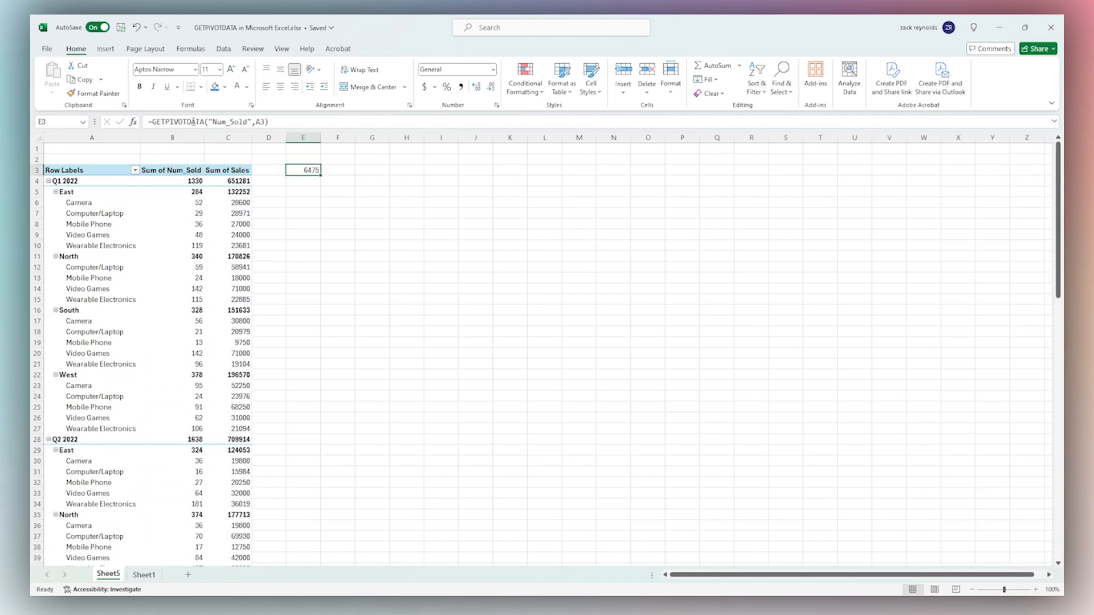
{"action": "double_click", "coordinate": [246, 122]}
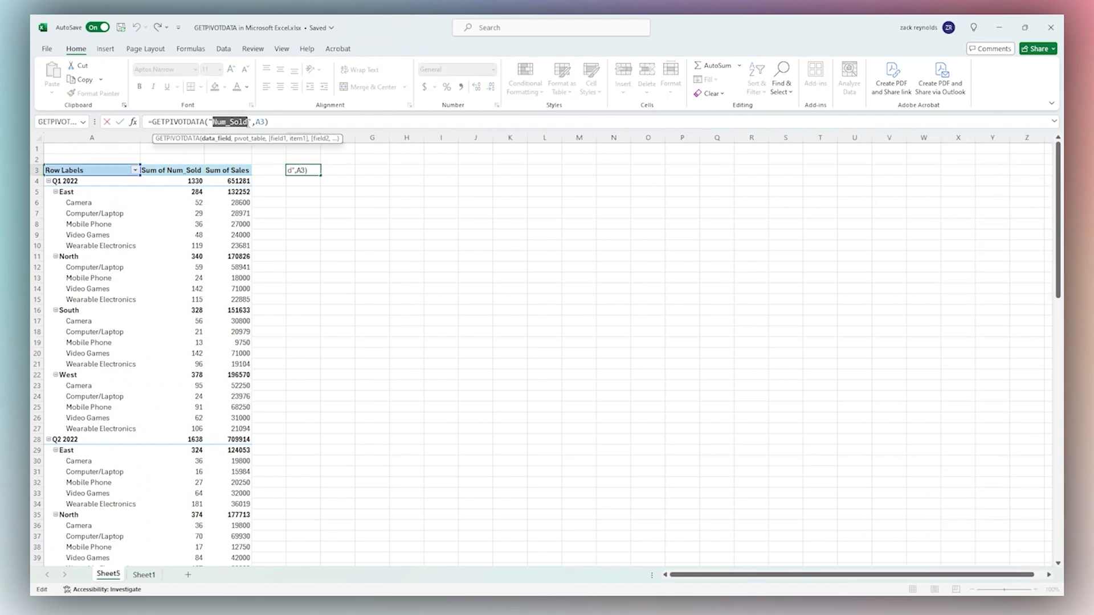
{"action": "type", "text": "Sale"}
{"action": "type", "text": "s"}
{"action": "key", "text": "Return"}
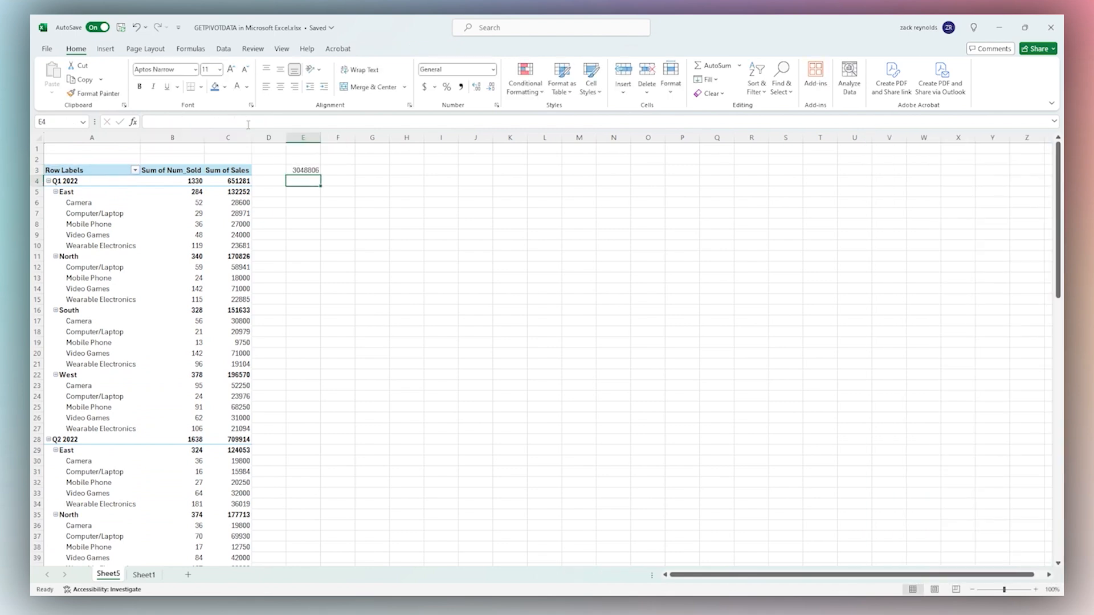
{"action": "scroll", "coordinate": [80, 207], "scroll_direction": "down", "scroll_amount": 20}
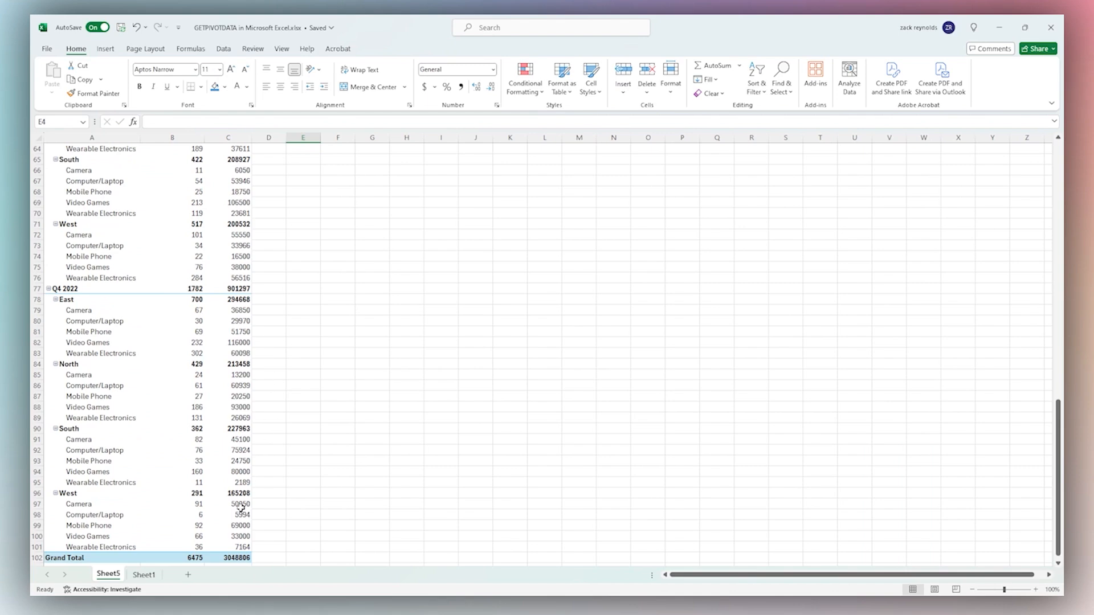
Move Region from the pivot rows to the columns and inspect the per-region totals
{"action": "left_click", "coordinate": [229, 463]}
{"action": "scroll", "coordinate": [285, 419], "scroll_direction": "up", "scroll_amount": 20}
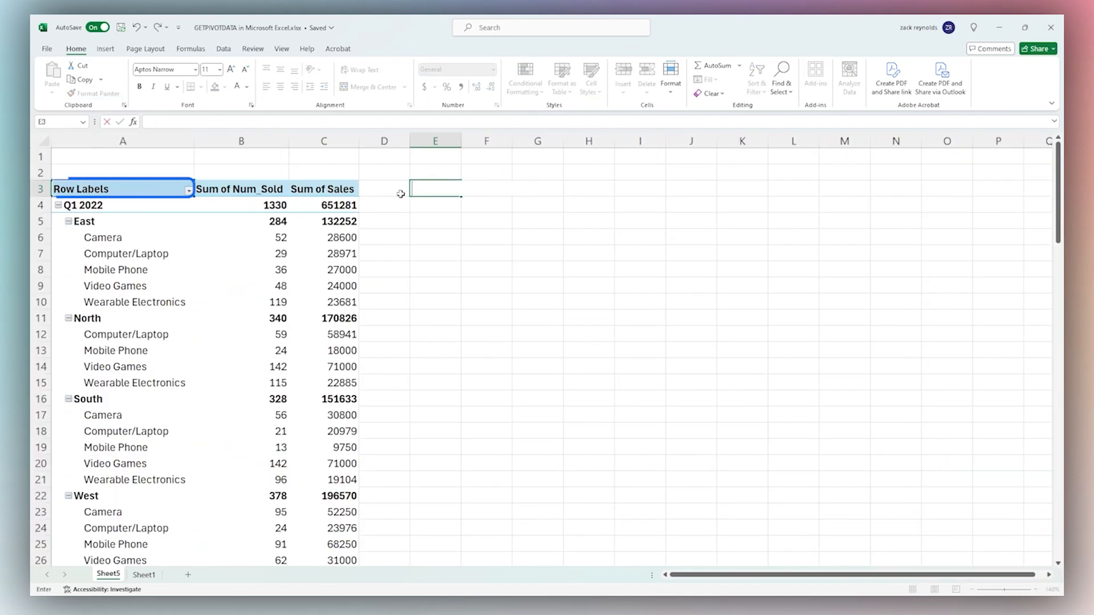
{"action": "left_click", "coordinate": [134, 189]}
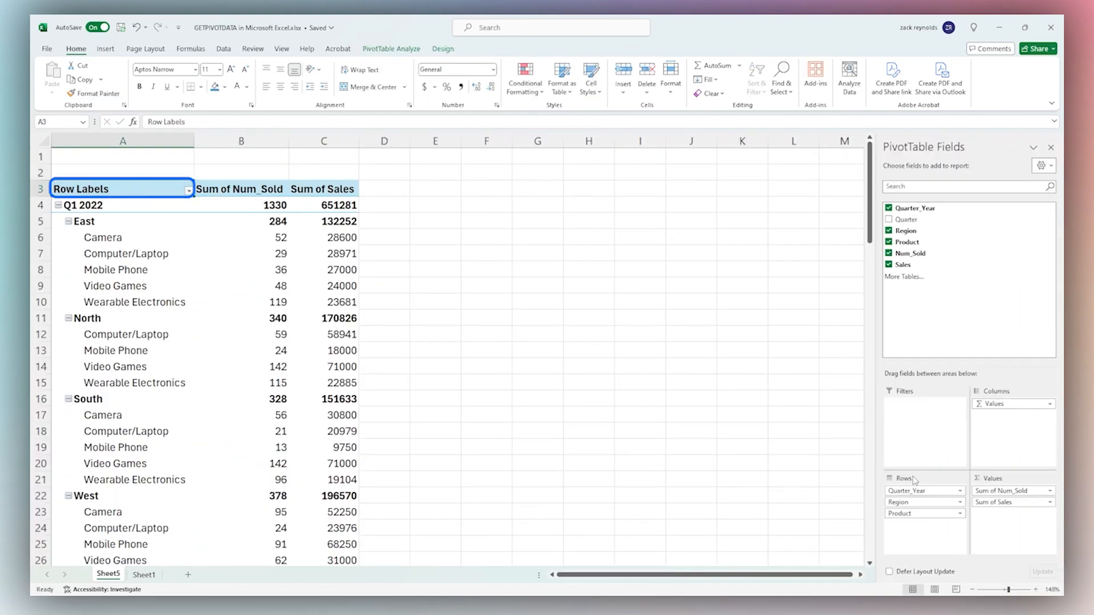
{"action": "left_click_drag", "start_coordinate": [906, 502], "coordinate": [1003, 405]}
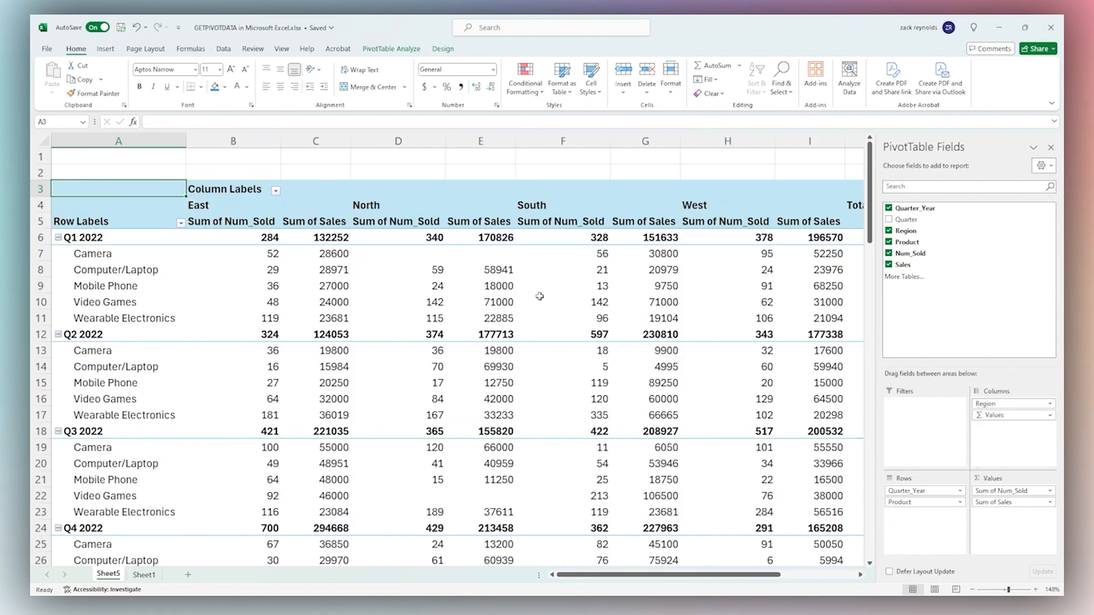
{"action": "left_click", "coordinate": [1050, 147]}
{"action": "left_click_drag", "start_coordinate": [233, 141], "coordinate": [481, 150]}
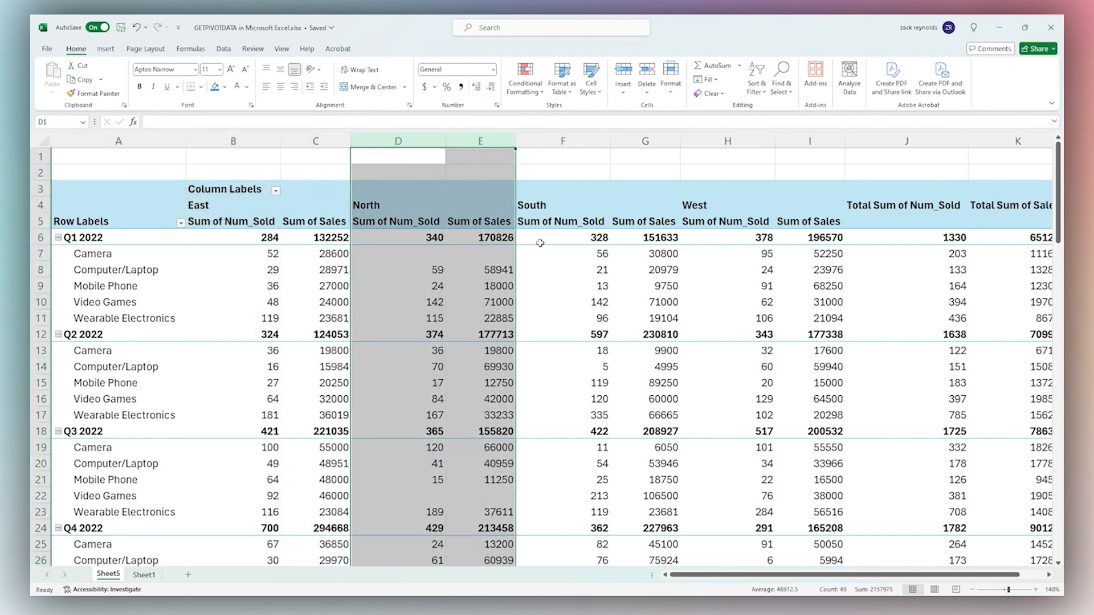
{"action": "scroll", "coordinate": [540, 244], "scroll_direction": "down", "scroll_amount": 6}
{"action": "left_click_drag", "start_coordinate": [259, 334], "coordinate": [557, 337]}
{"action": "scroll", "coordinate": [556, 337], "scroll_direction": "up", "scroll_amount": 6}
Enter =GETPIVOTDATA("Num_Sold",A3,"Region","East") in cell B1
{"action": "left_click", "coordinate": [248, 161]}
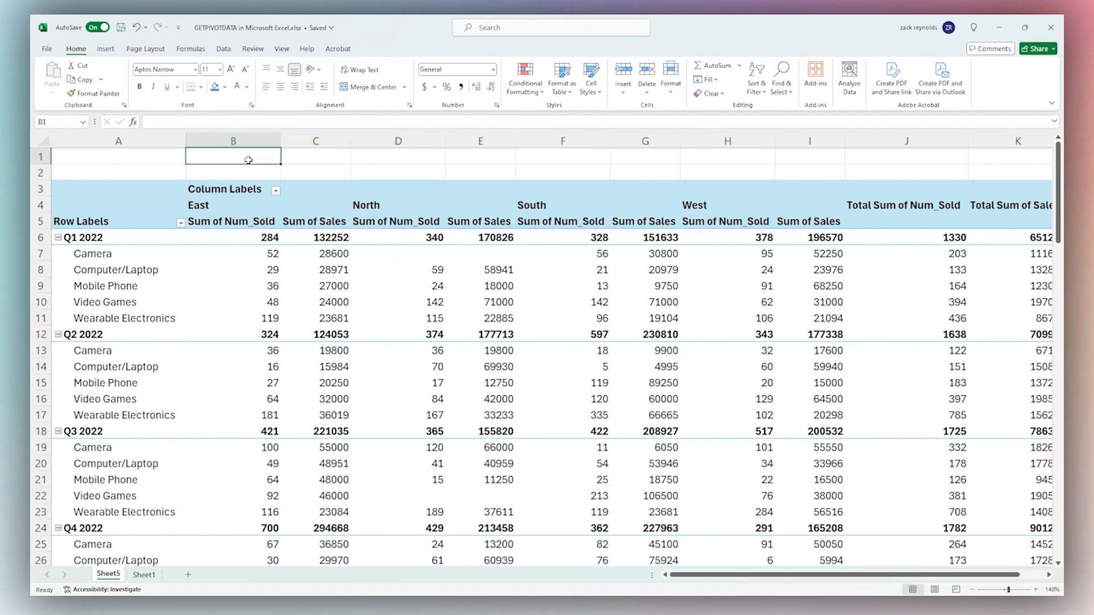
{"action": "type", "text": "=get"}
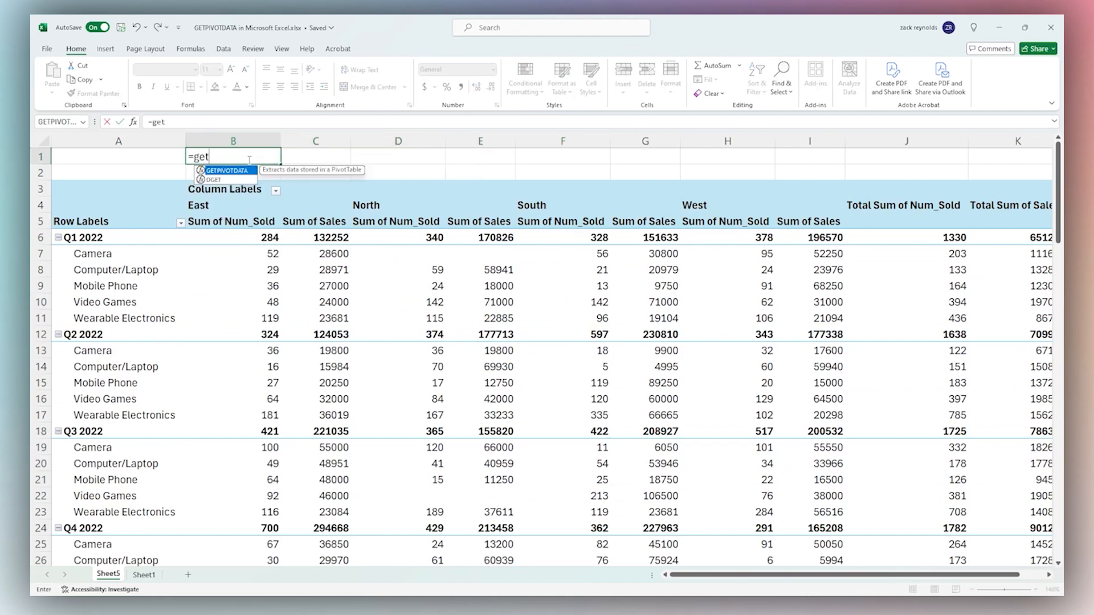
{"action": "key", "text": "Tab"}
{"action": "type", "text": "\""}
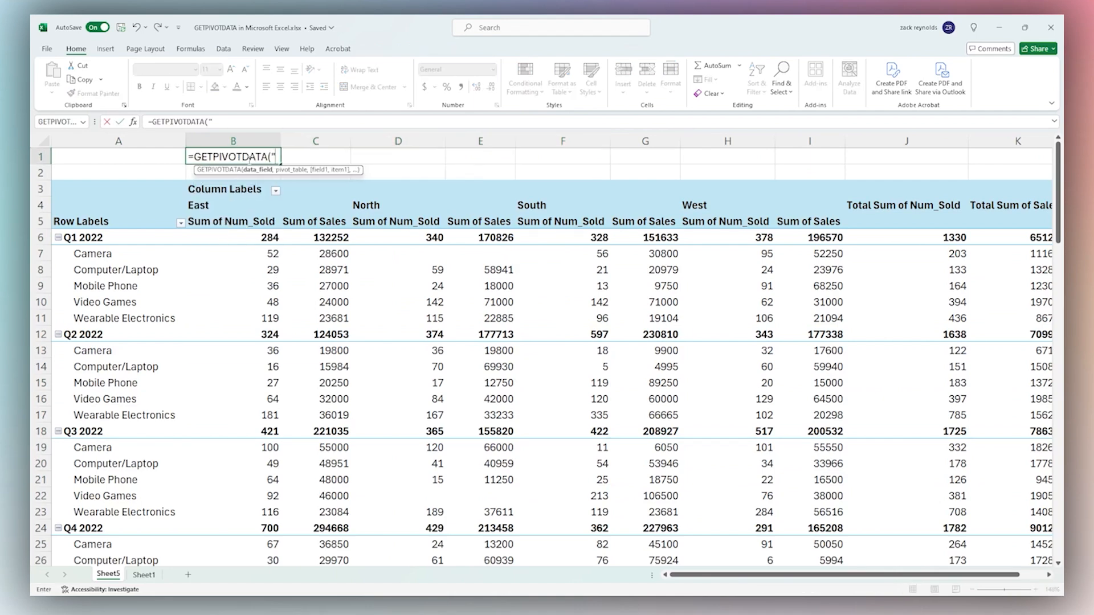
{"action": "type", "text": "Num_Sold\","}
{"action": "left_click", "coordinate": [84, 192]}
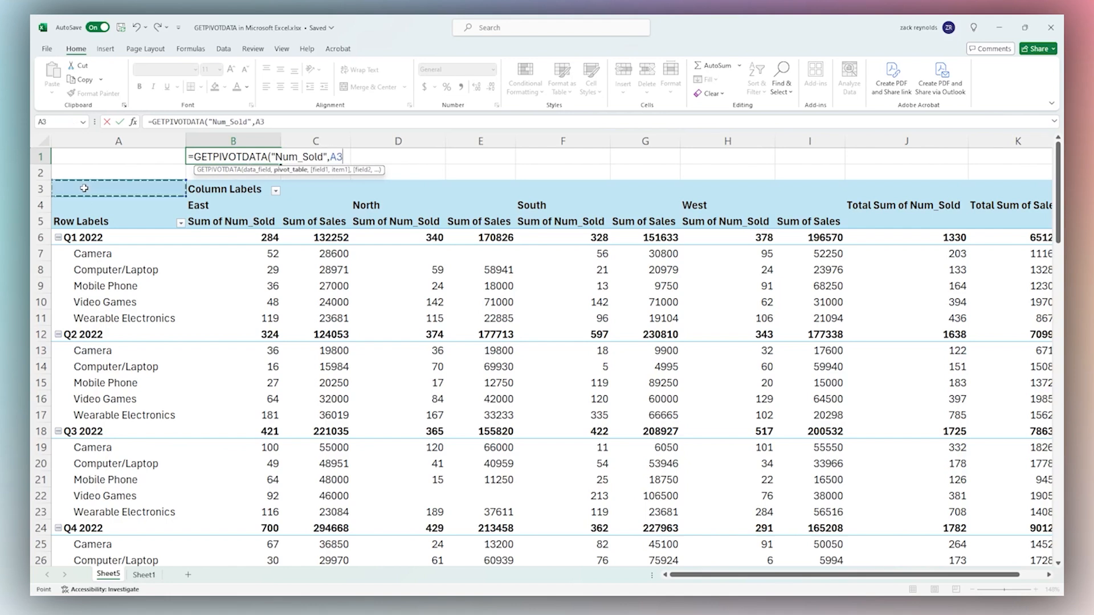
{"action": "type", "text": ","}
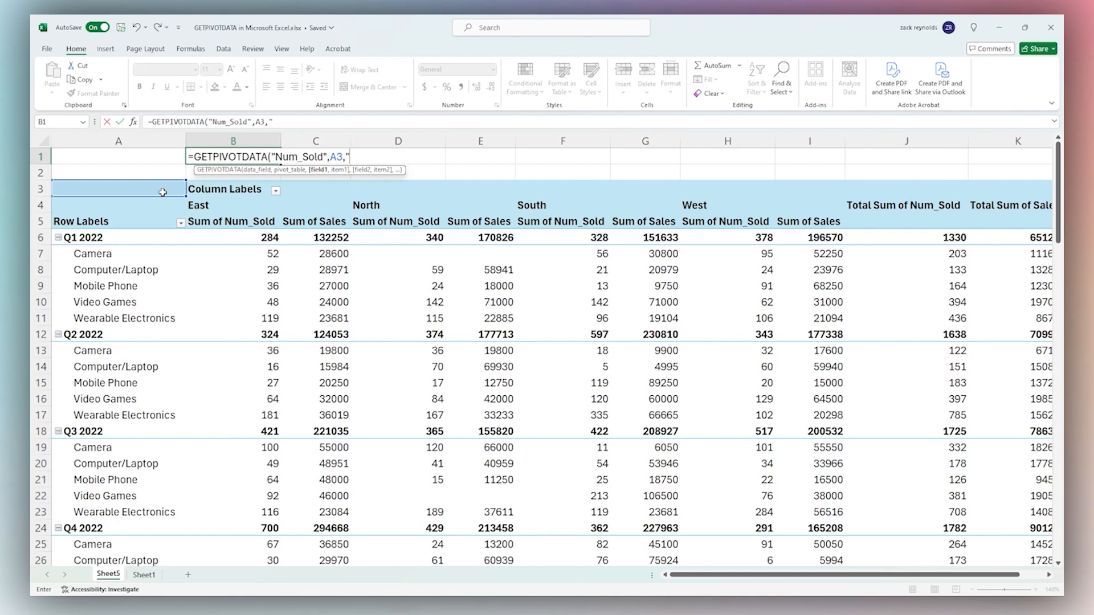
{"action": "type", "text": "\"Region"}
{"action": "type", "text": "\",\"E"}
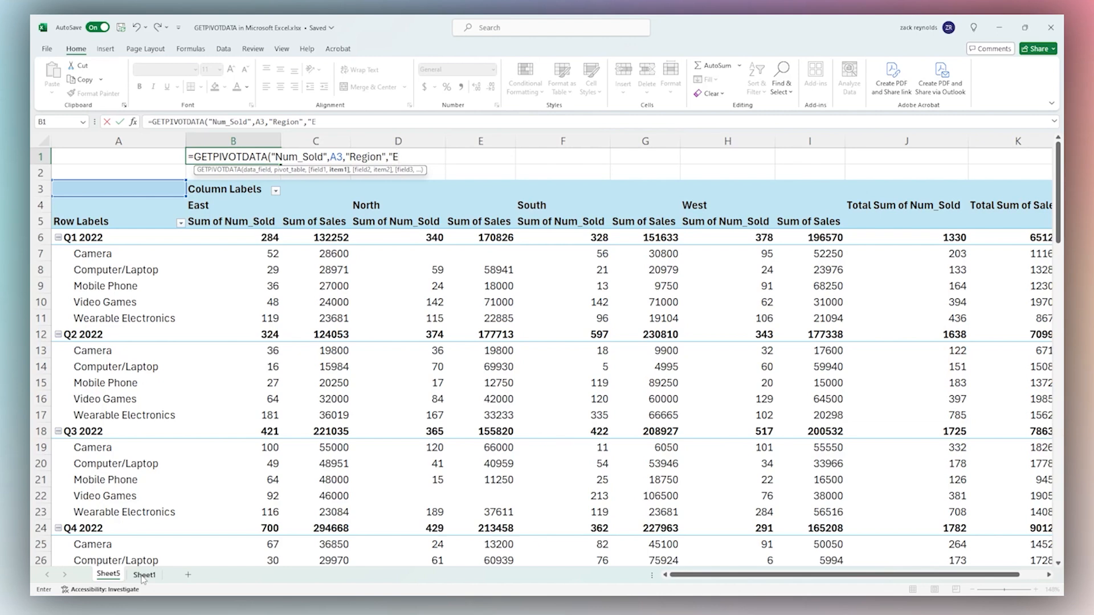
{"action": "type", "text": "\""}
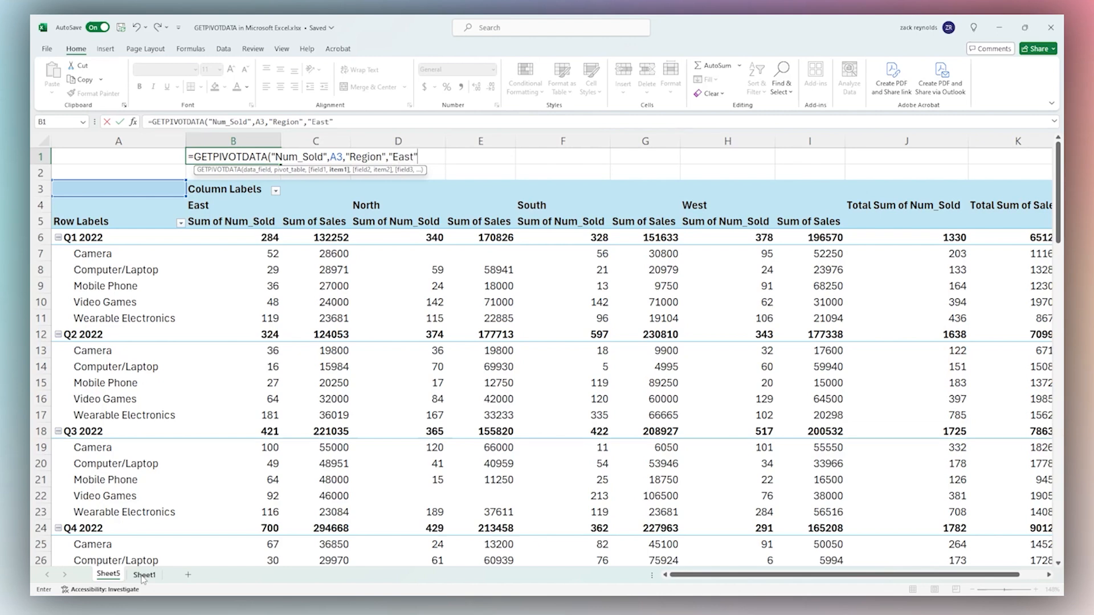
{"action": "key", "text": "Return"}
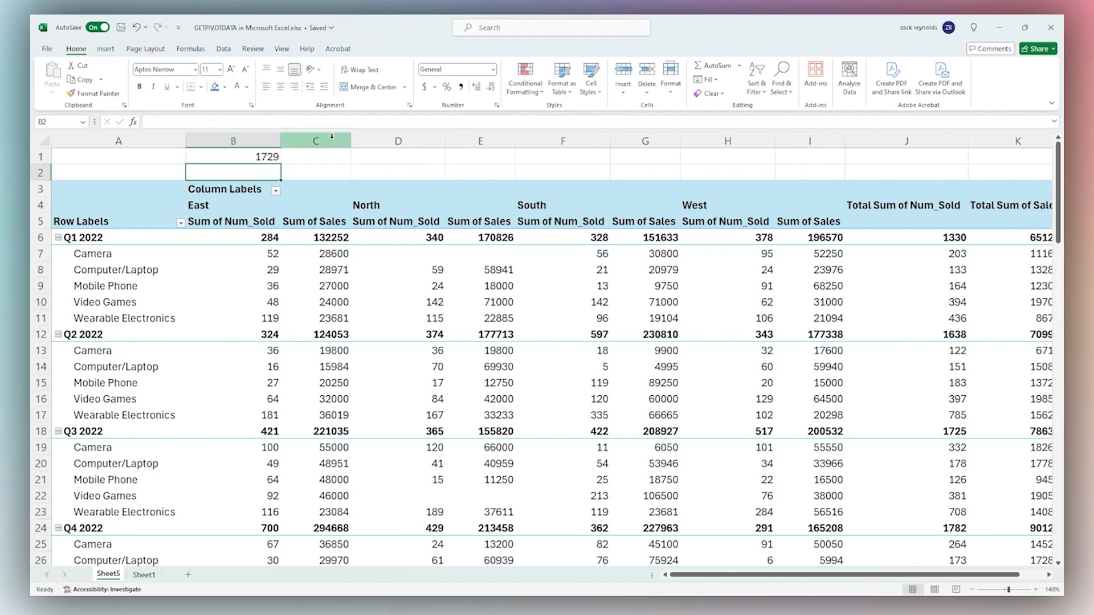
{"action": "left_click", "coordinate": [275, 159]}
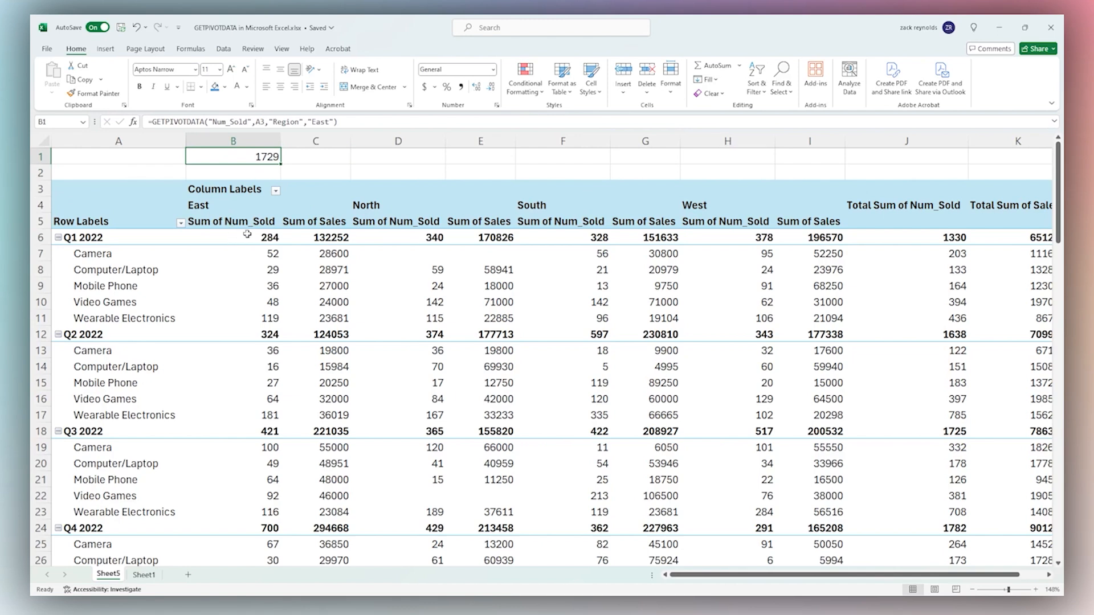
{"action": "scroll", "coordinate": [247, 231], "scroll_direction": "down", "scroll_amount": 4}
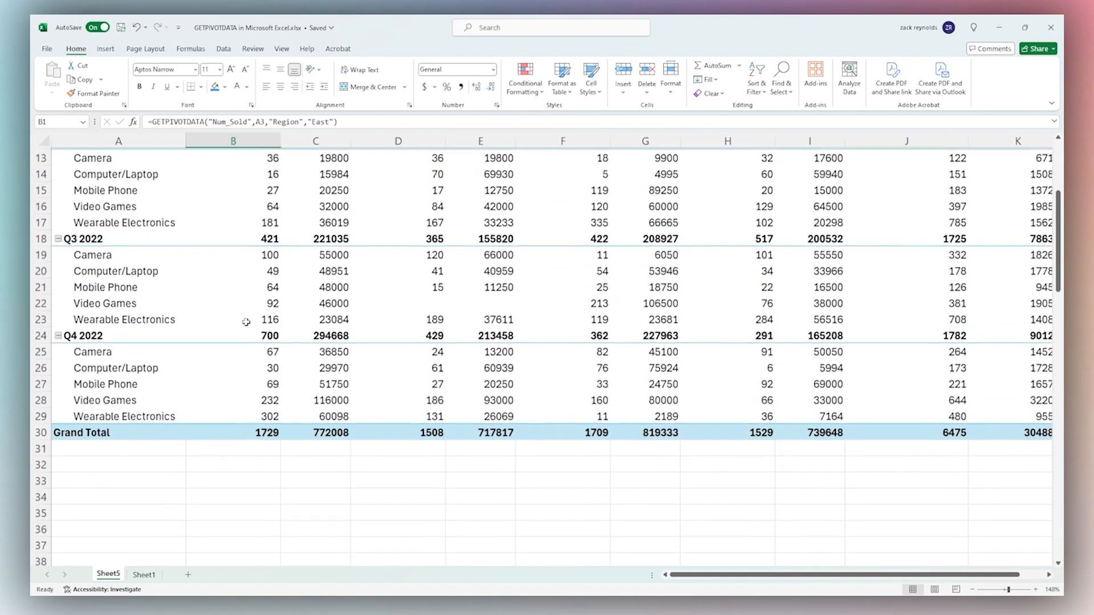
{"action": "scroll", "coordinate": [266, 426], "scroll_direction": "up", "scroll_amount": 4}
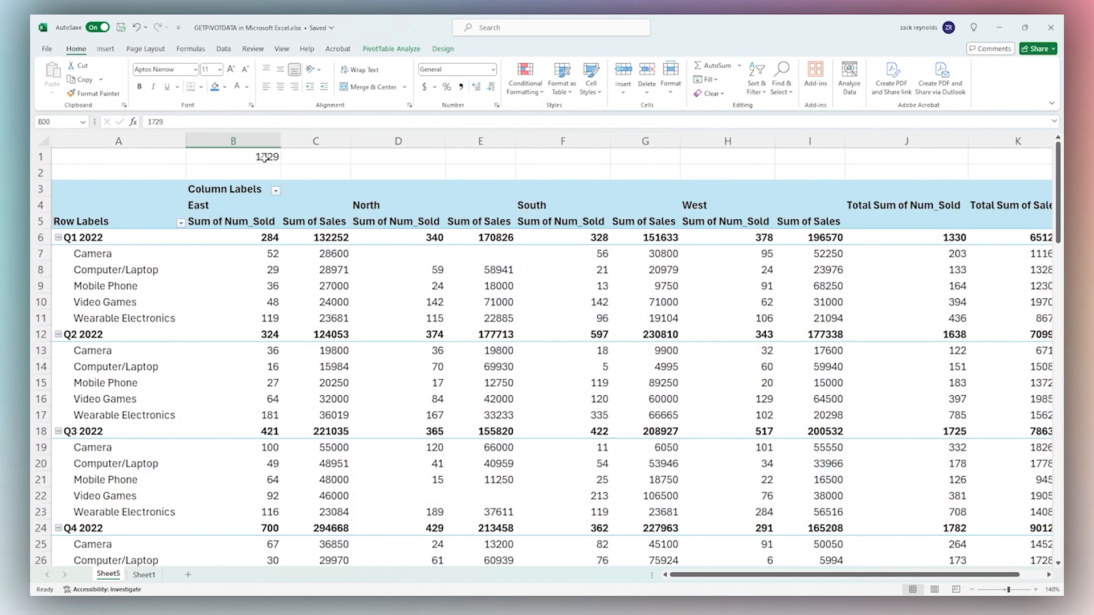
Change the region from East to West so B1 returns 1529, checked against column H
{"action": "left_click", "coordinate": [313, 122]}
{"action": "key", "text": "Delete"}
{"action": "key", "text": "Delete"}
{"action": "type", "text": "We"}
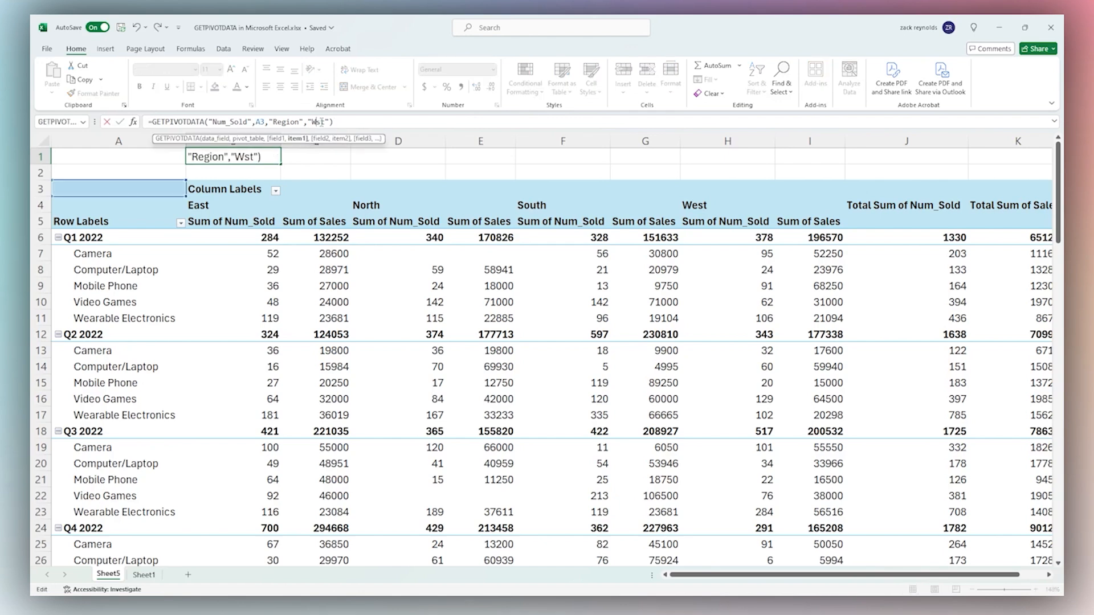
{"action": "key", "text": "ctrl+Return"}
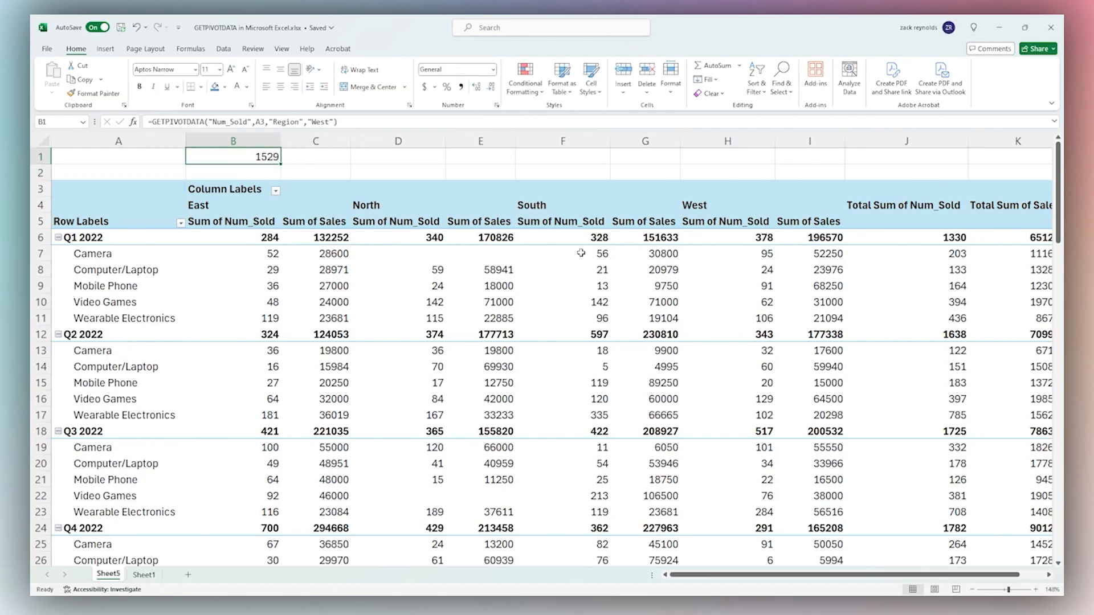
{"action": "left_click", "coordinate": [726, 140]}
{"action": "scroll", "coordinate": [723, 245], "scroll_direction": "down", "scroll_amount": 7}
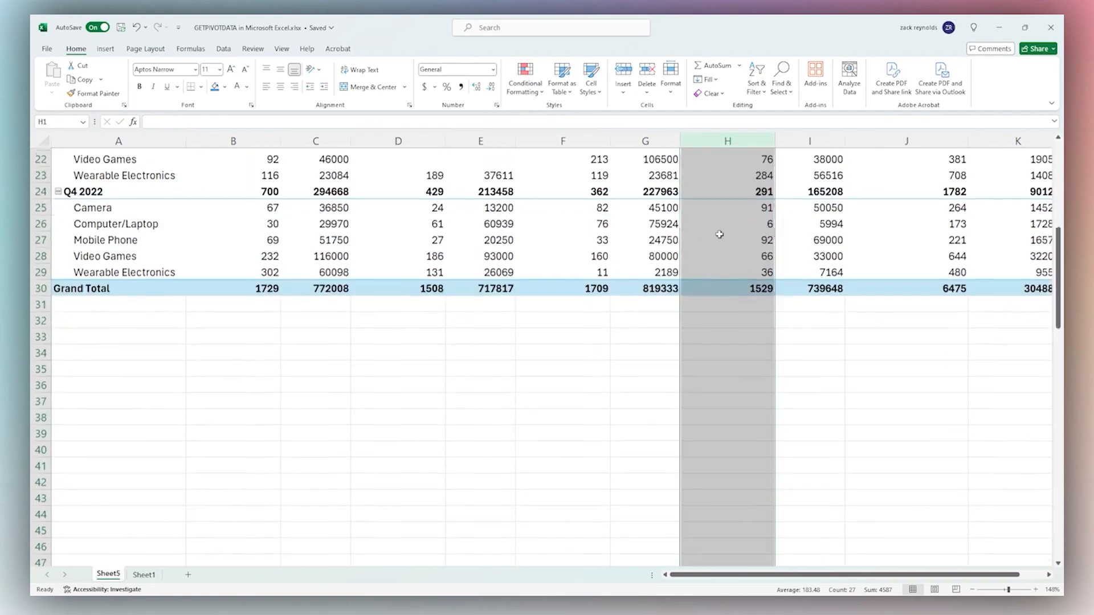
{"action": "left_click", "coordinate": [750, 286]}
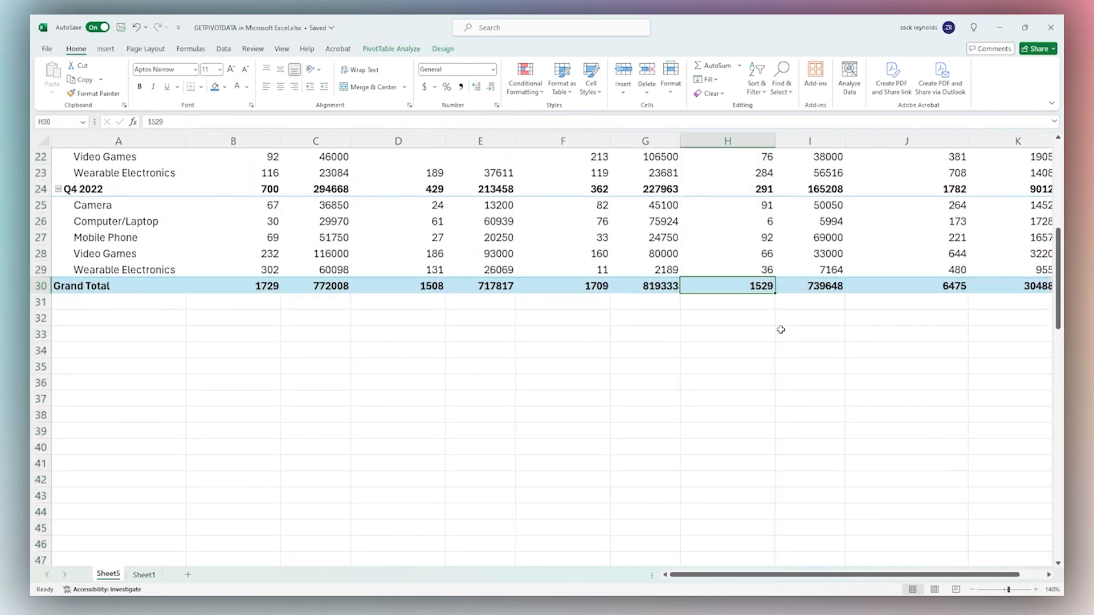
{"action": "scroll", "coordinate": [781, 330], "scroll_direction": "up", "scroll_amount": 7}
{"action": "left_click", "coordinate": [240, 156]}
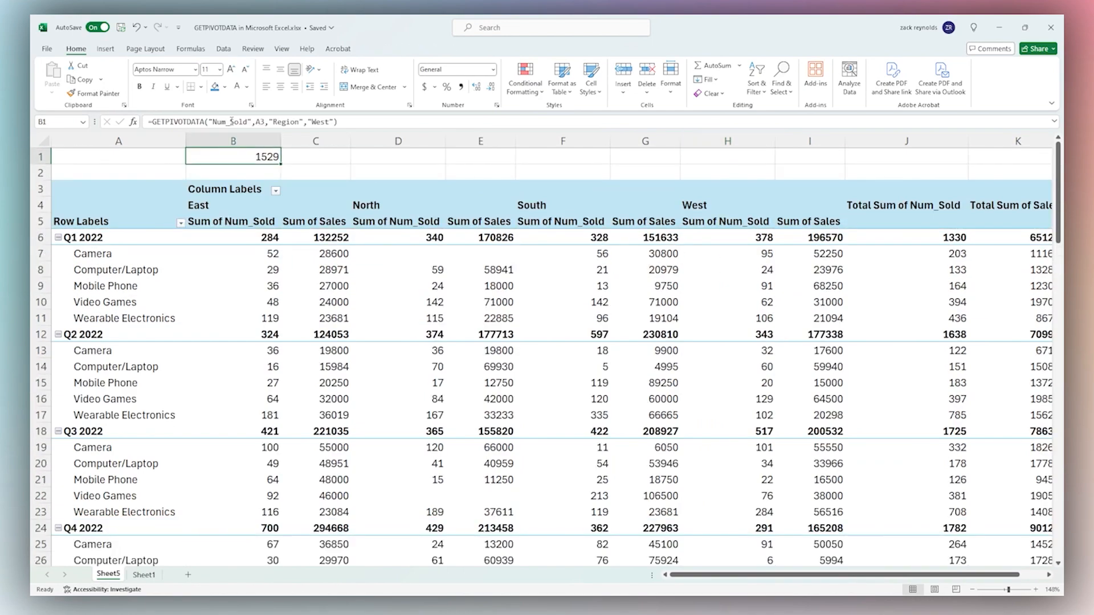
Switch B1's field to Sales (739648, verified in column I), then clear B1
{"action": "double_click", "coordinate": [230, 122]}
{"action": "type", "text": "Sales"}
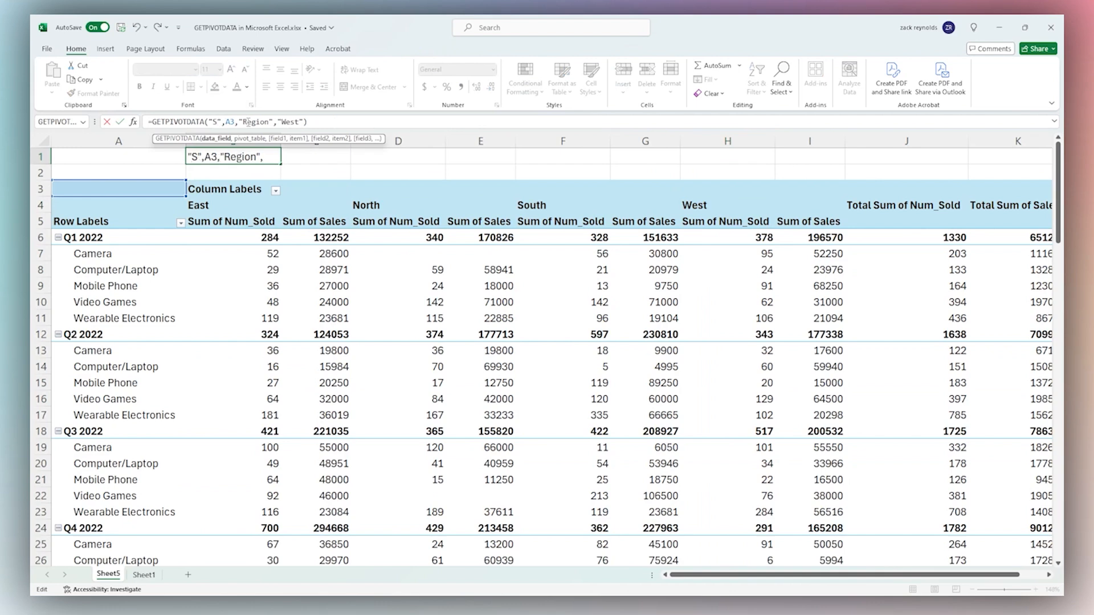
{"action": "key", "text": "Return"}
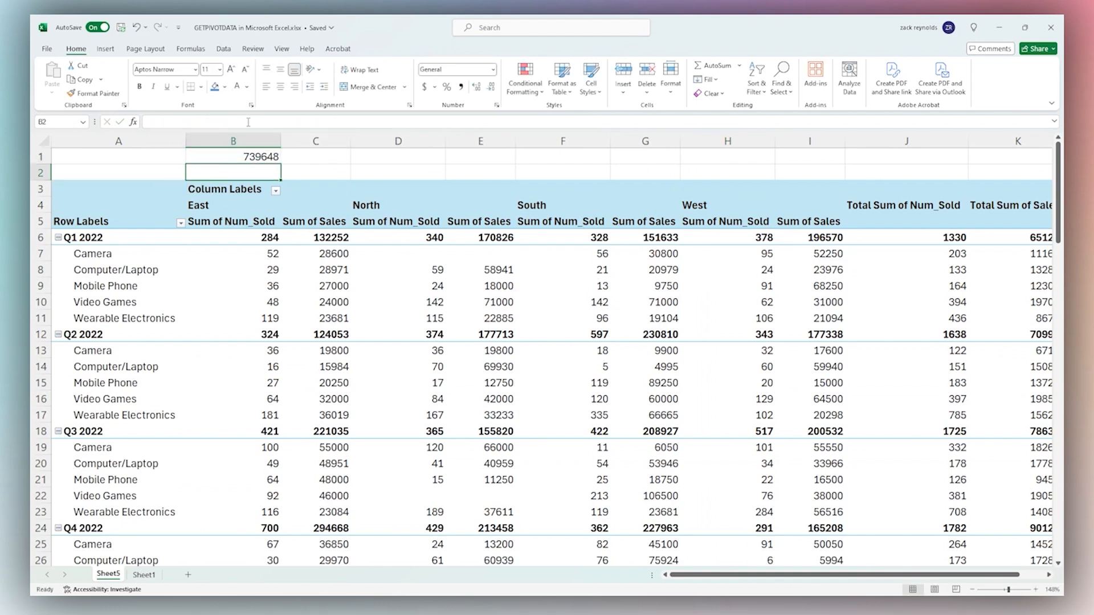
{"action": "left_click", "coordinate": [249, 155]}
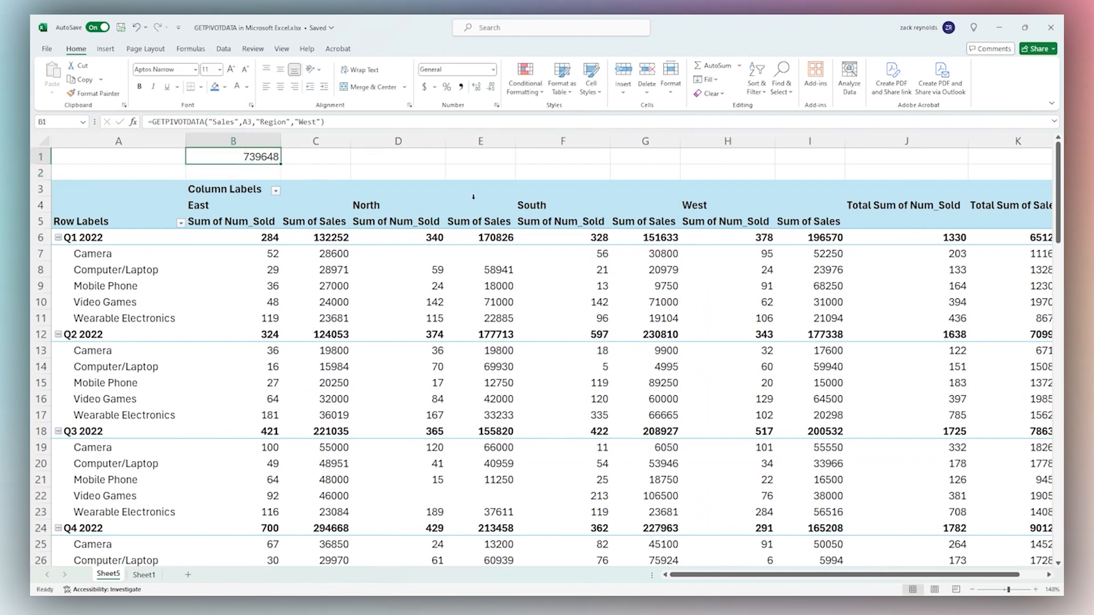
{"action": "left_click", "coordinate": [810, 141]}
{"action": "scroll", "coordinate": [785, 238], "scroll_direction": "down", "scroll_amount": 4}
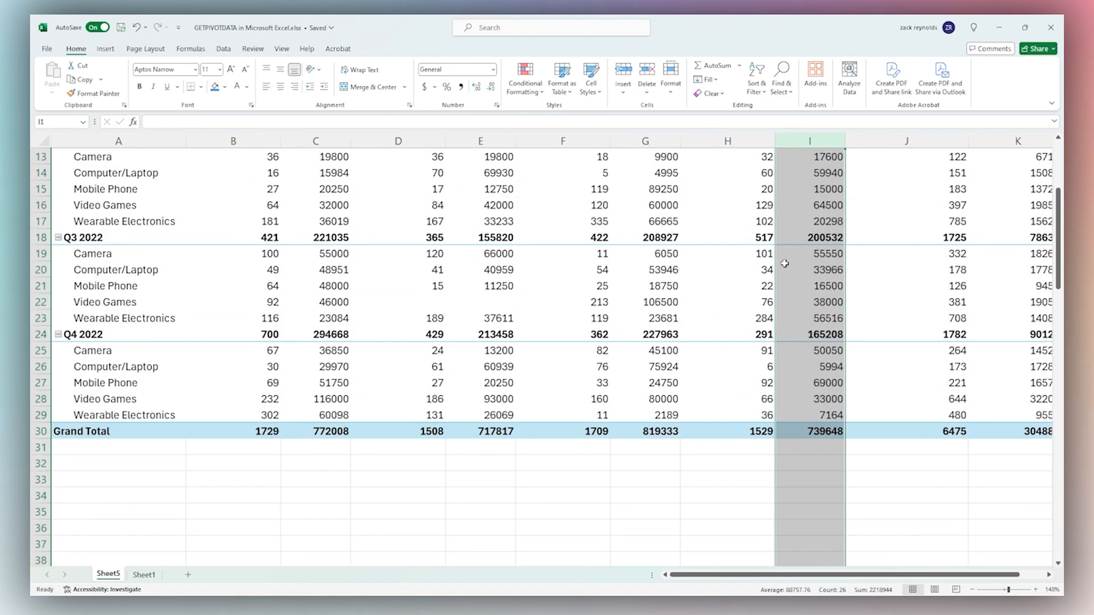
{"action": "left_click", "coordinate": [816, 431]}
{"action": "scroll", "coordinate": [485, 265], "scroll_direction": "up", "scroll_amount": 4}
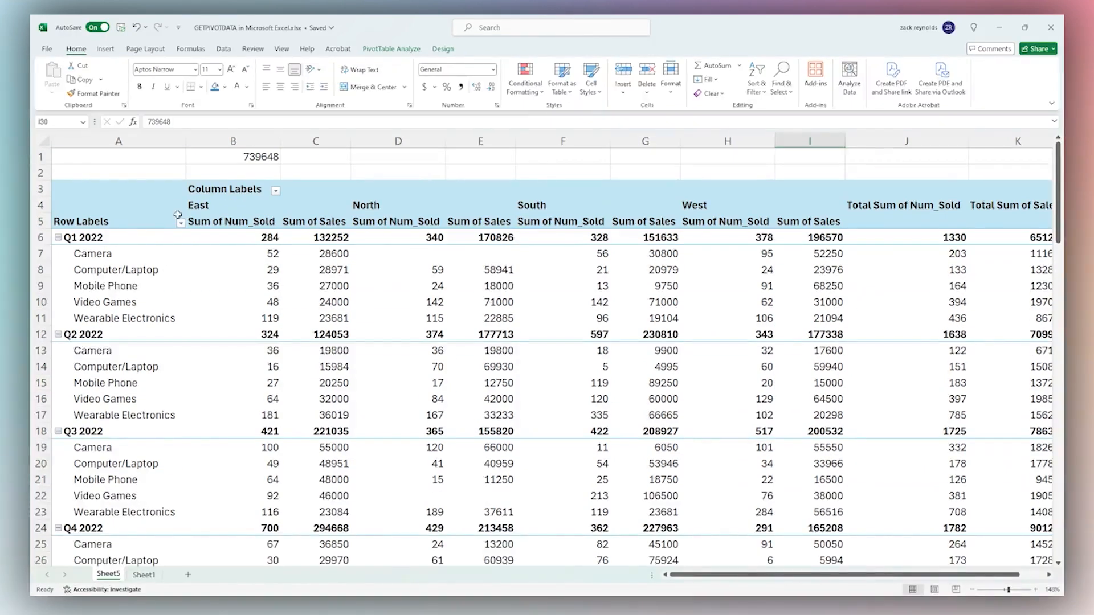
{"action": "left_click", "coordinate": [255, 158]}
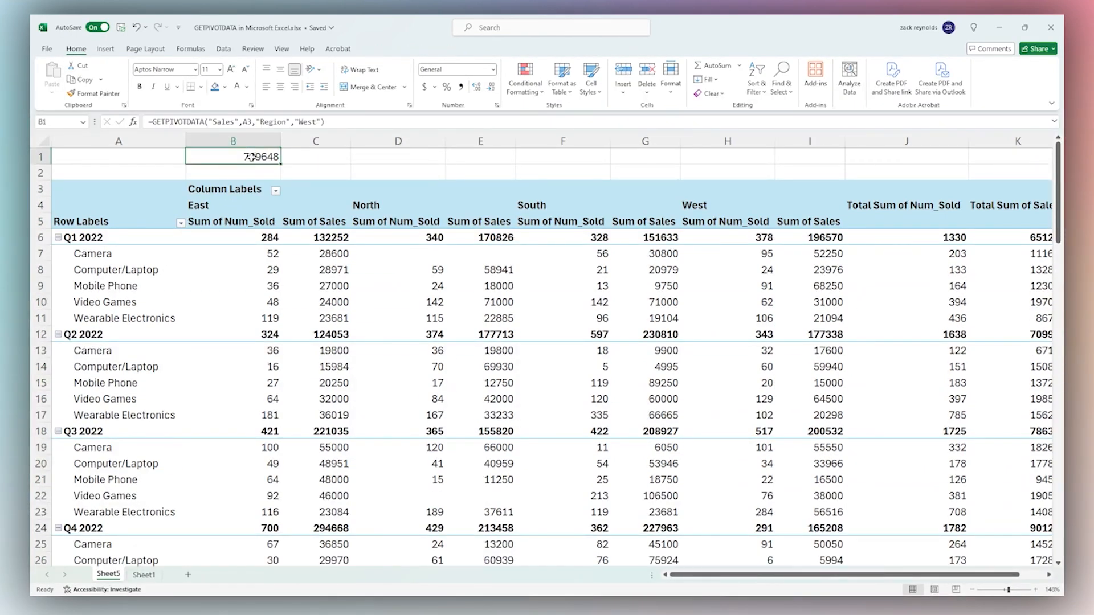
{"action": "key", "text": "BackSpace"}
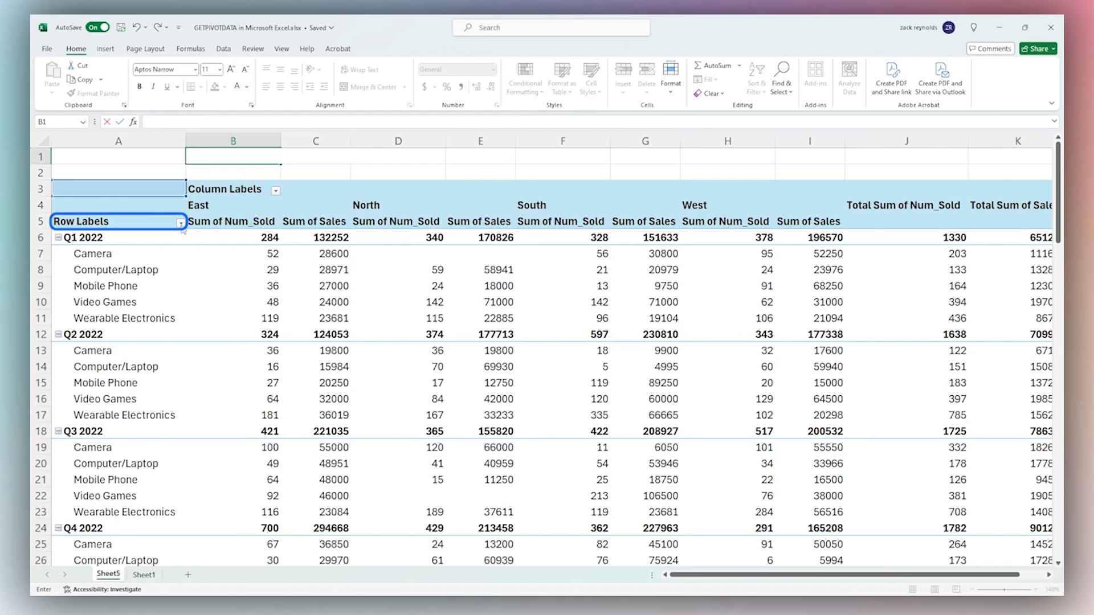
Move Product from the pivot rows into the columns beneath Region, leaving only quarters as rows
{"action": "right_click", "coordinate": [135, 224]}
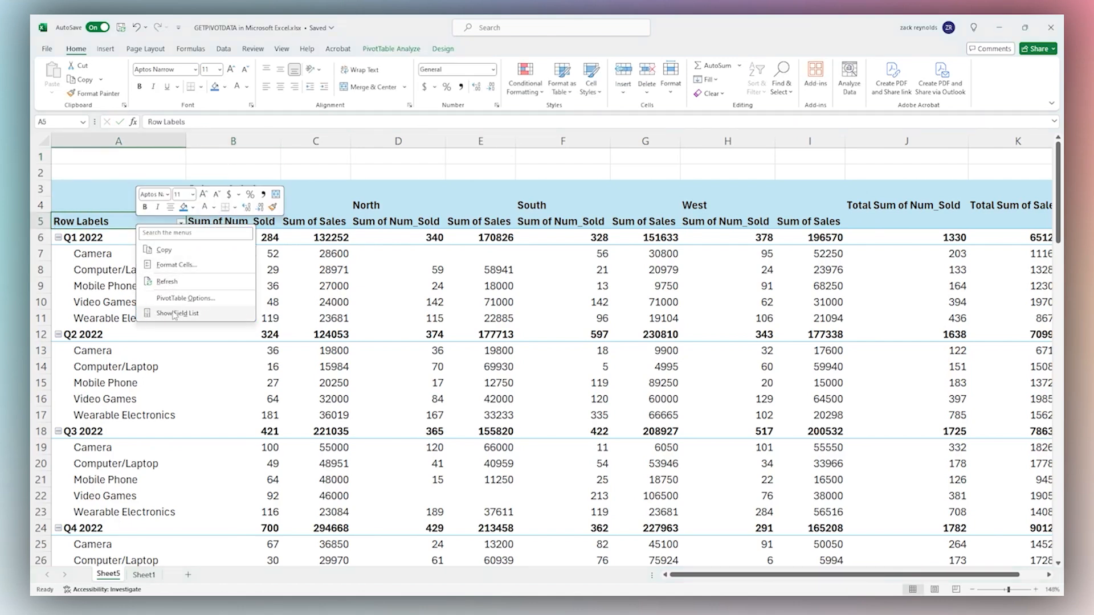
{"action": "left_click", "coordinate": [165, 313]}
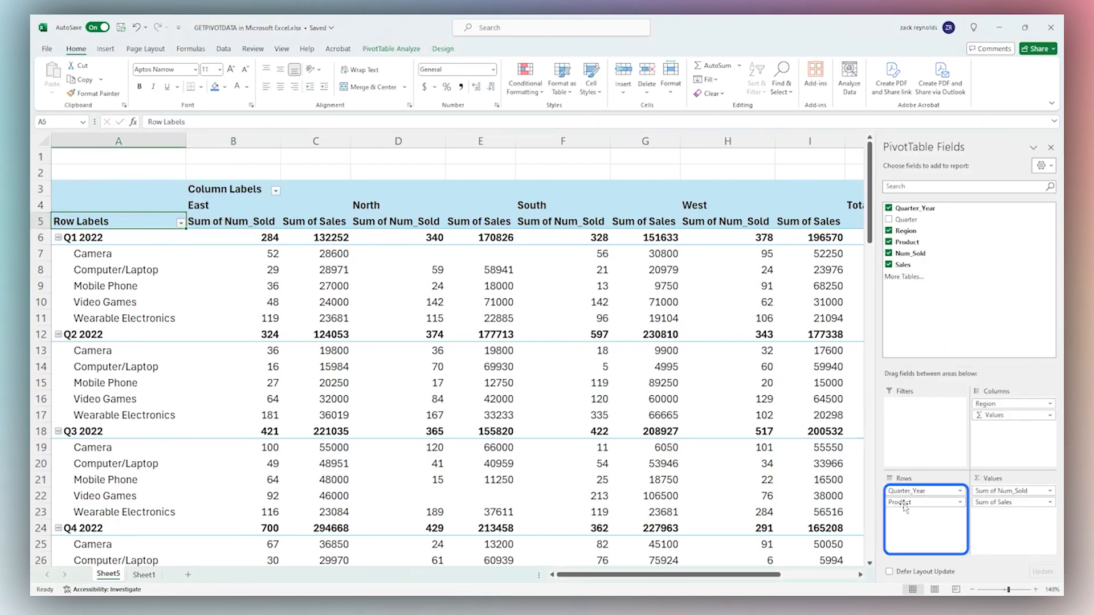
{"action": "left_click_drag", "start_coordinate": [904, 502], "coordinate": [990, 416]}
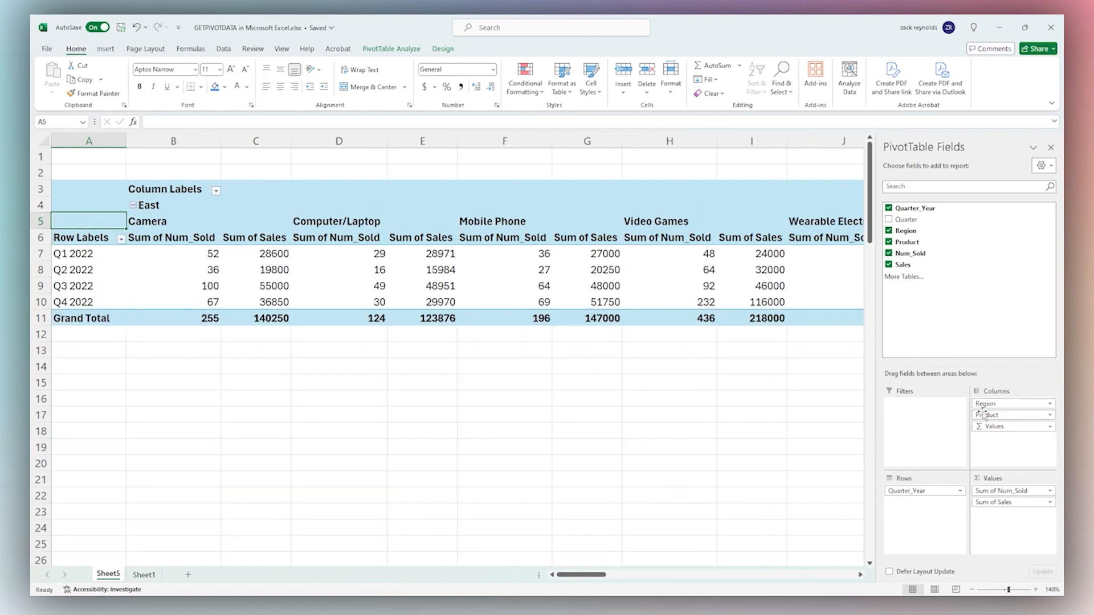
{"action": "left_click_drag", "start_coordinate": [149, 205], "coordinate": [854, 225]}
{"action": "left_click", "coordinate": [405, 428]}
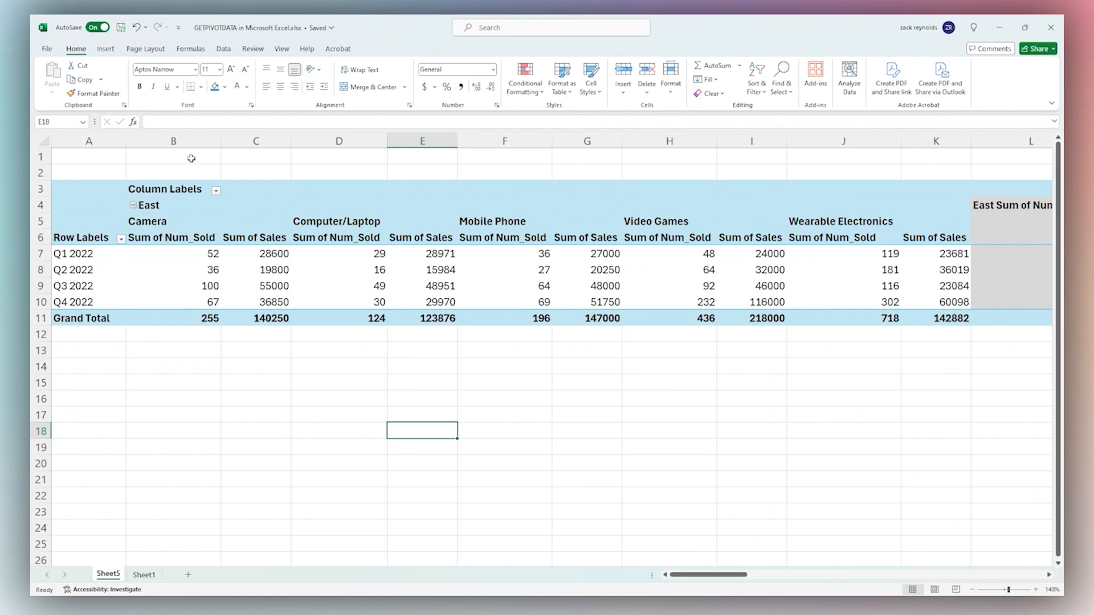
{"action": "left_click", "coordinate": [200, 158]}
Enter =GETPIVOTDATA("Num_Sold",A3,"Region","East","Product","Camera") in B1, returning 255
{"action": "type", "text": "=GETPIVOTDATA("}
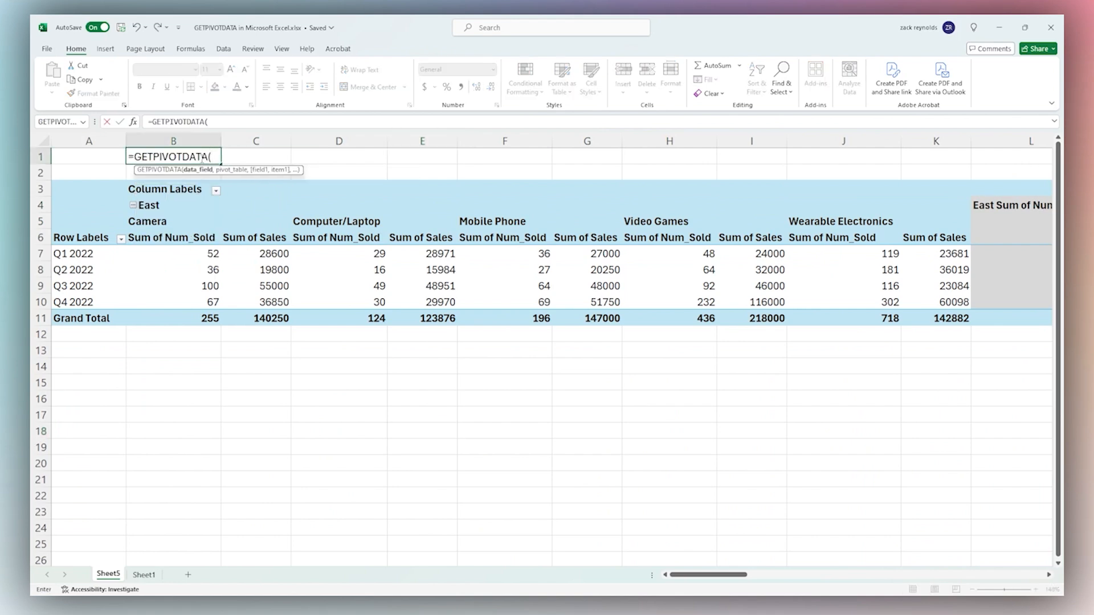
{"action": "type", "text": "\"Num_Sold\","}
{"action": "left_click", "coordinate": [80, 190]}
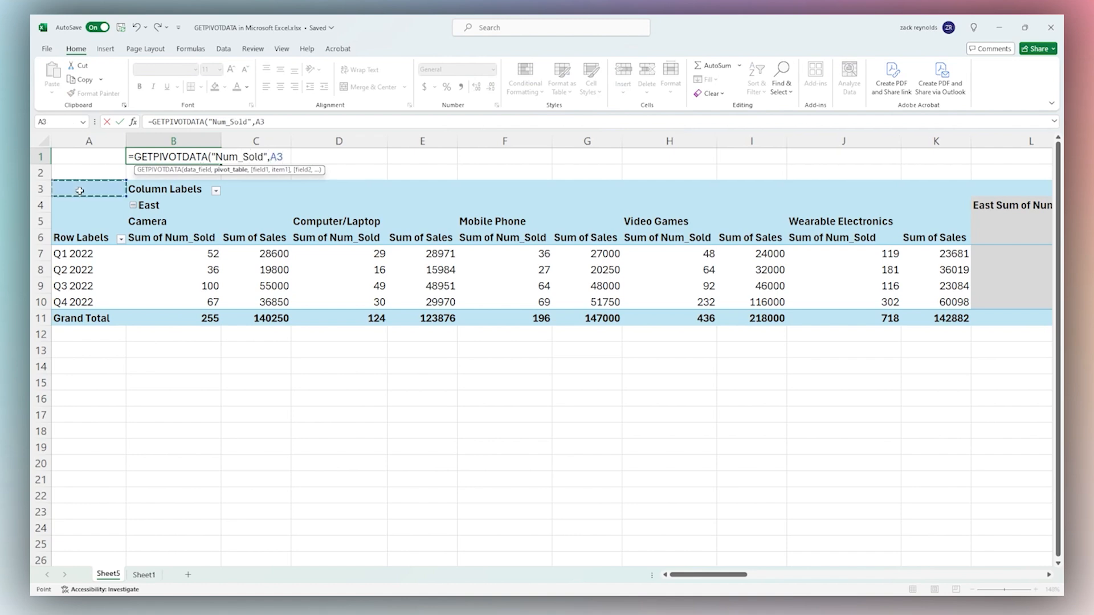
{"action": "type", "text": ","}
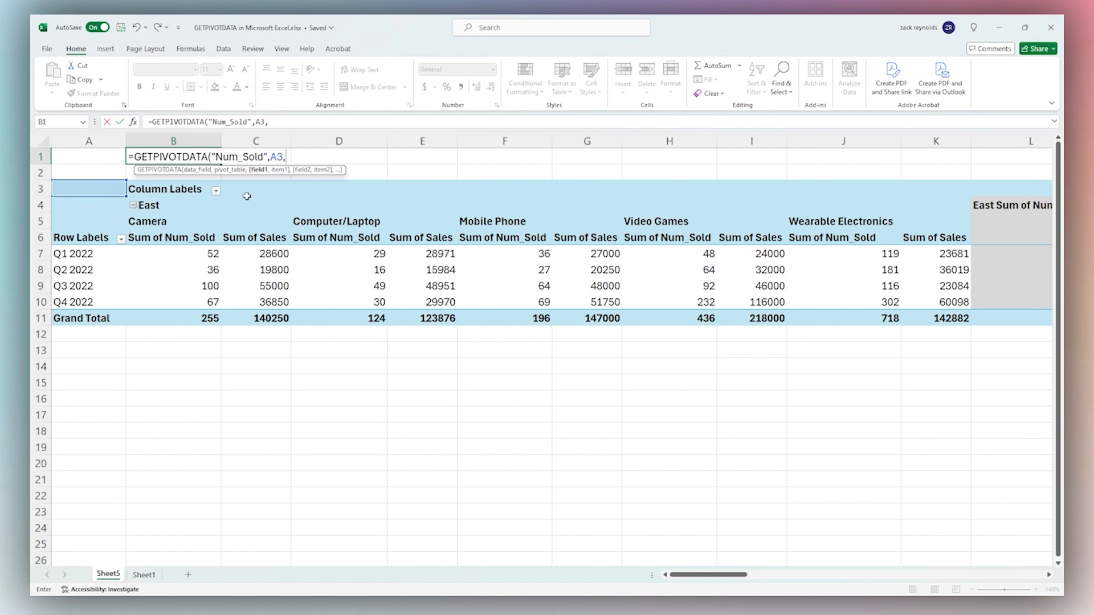
{"action": "type", "text": "\"Region\","}
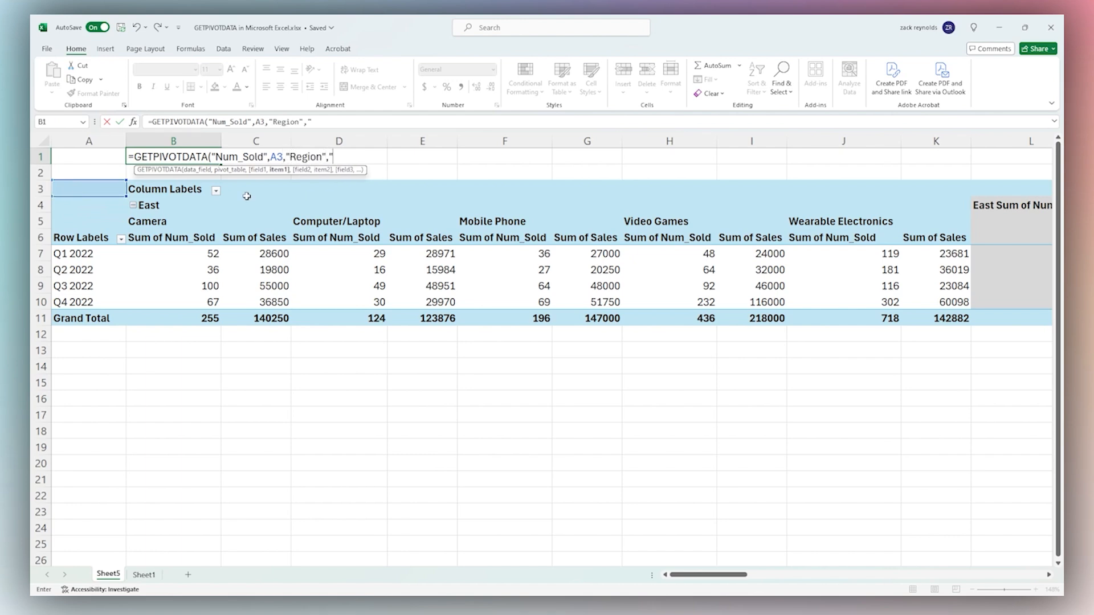
{"action": "type", "text": "\"East\",\""}
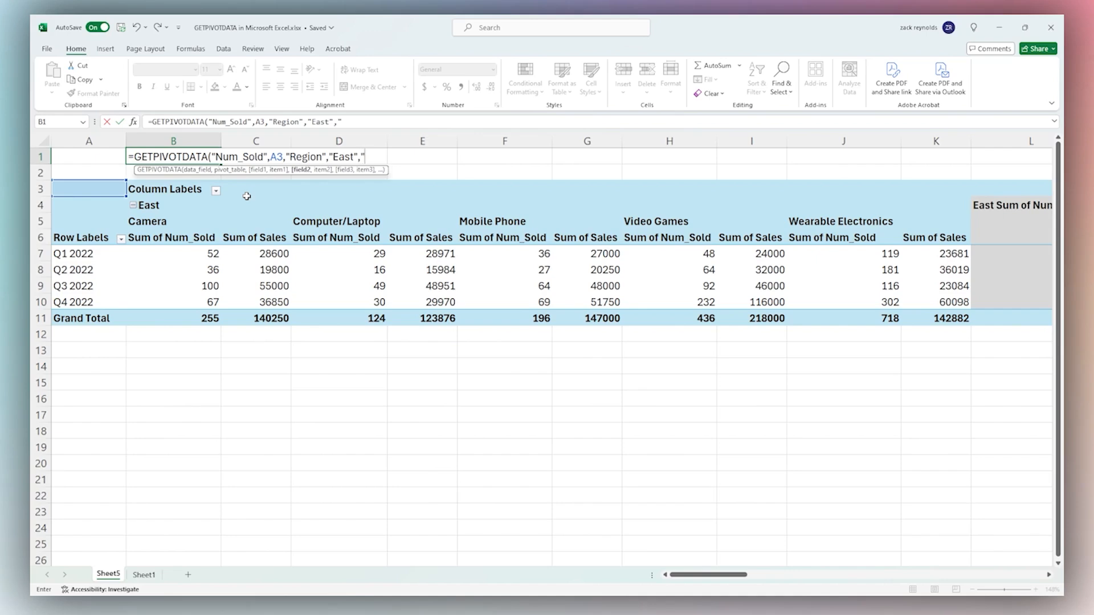
{"action": "type", "text": "Product\",\"Camera"}
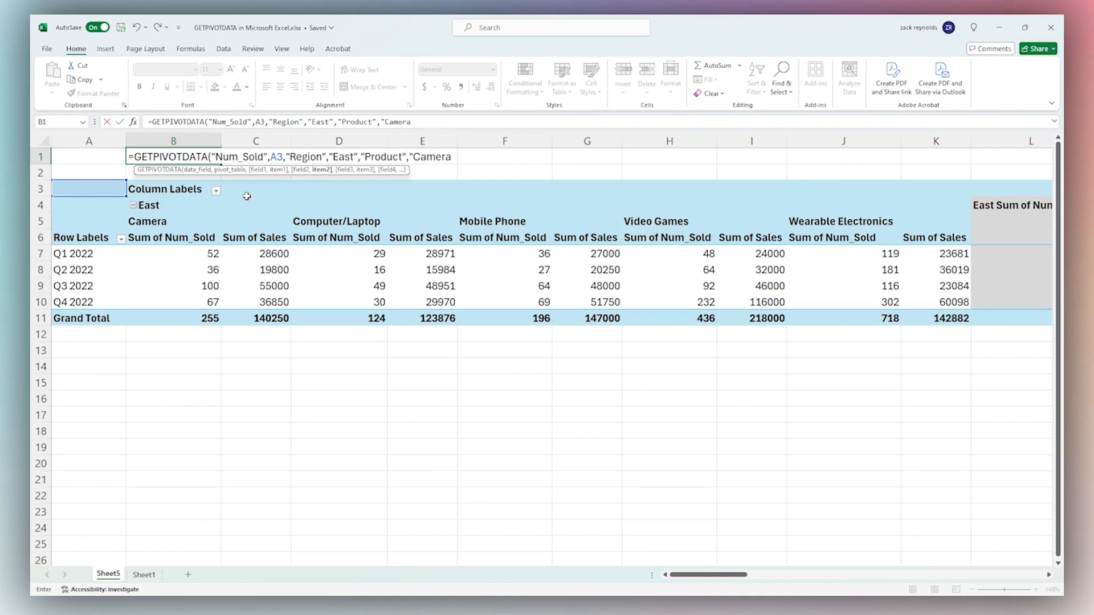
{"action": "type", "text": "\")"}
{"action": "key", "text": "Return"}
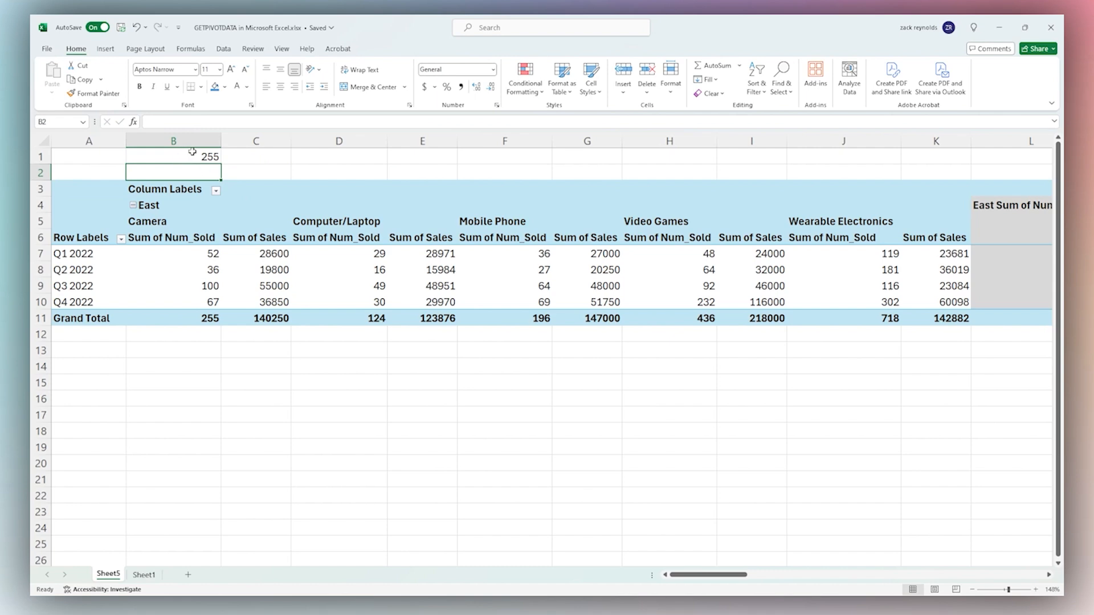
{"action": "left_click", "coordinate": [192, 152]}
Change B1's product from Camera to Video Games, matching the 436 units total
{"action": "left_click", "coordinate": [209, 320]}
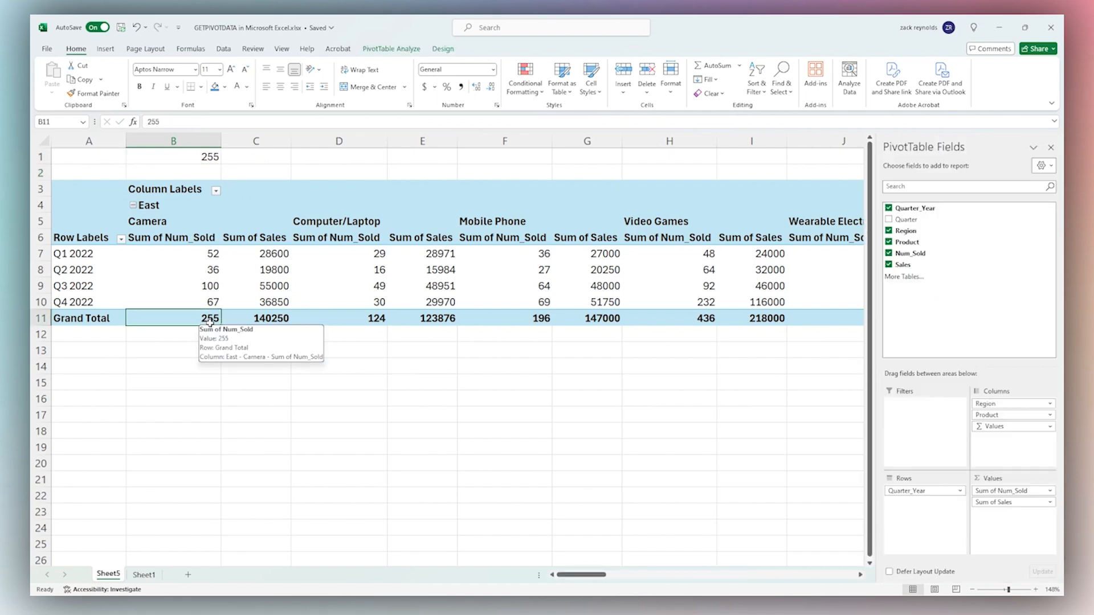
{"action": "left_click", "coordinate": [182, 161]}
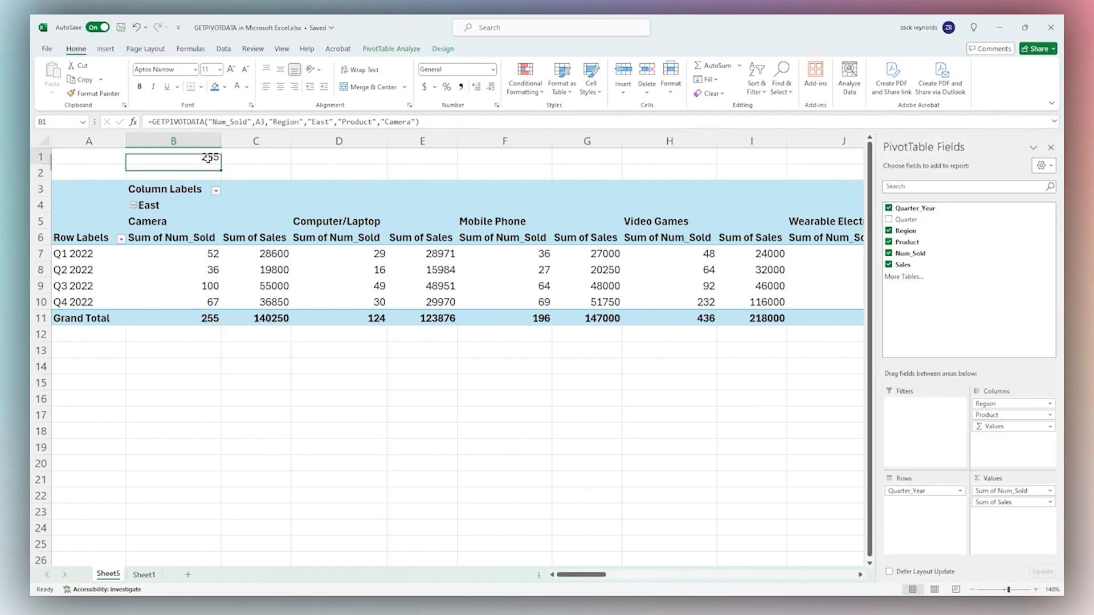
{"action": "double_click", "coordinate": [388, 124]}
{"action": "type", "text": "Video G"}
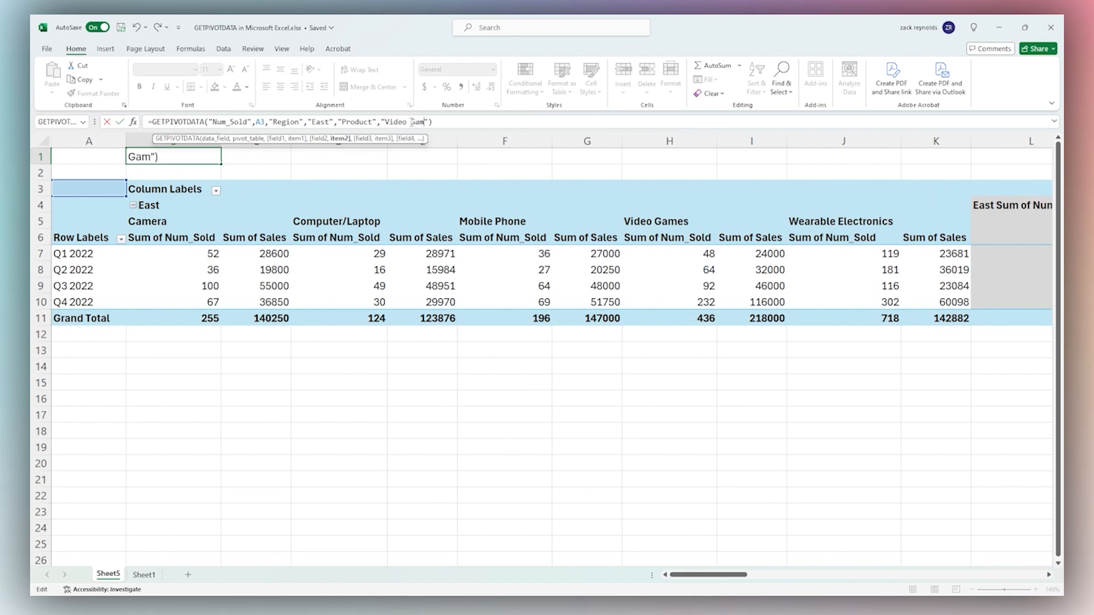
{"action": "key", "text": "Return"}
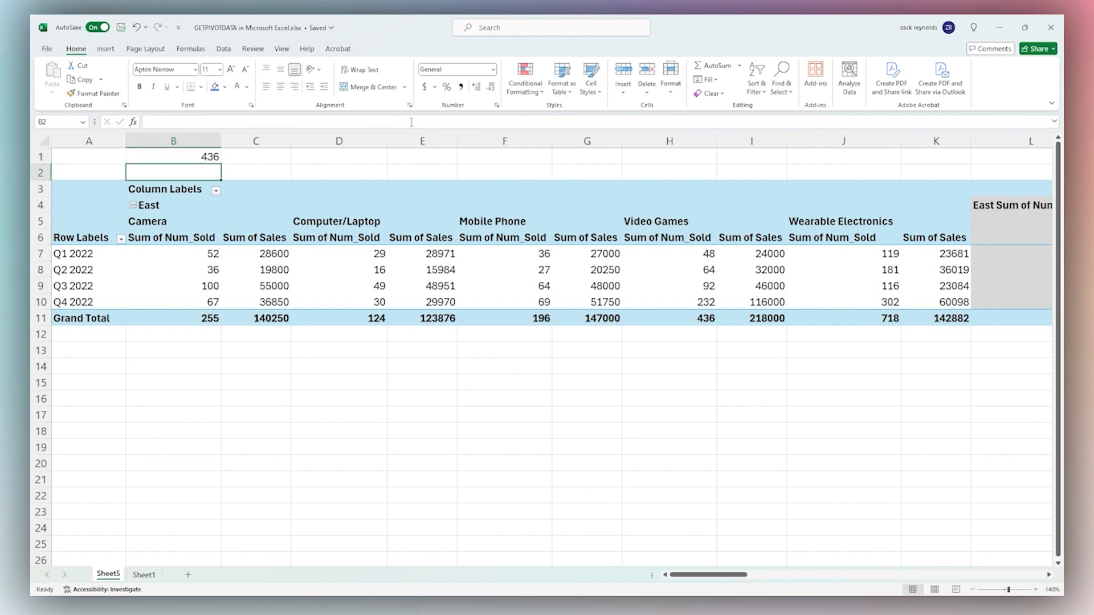
{"action": "left_click", "coordinate": [660, 320]}
Replace Num_Sold with Sales in B1's formula so it returns 218000
{"action": "left_click", "coordinate": [200, 160]}
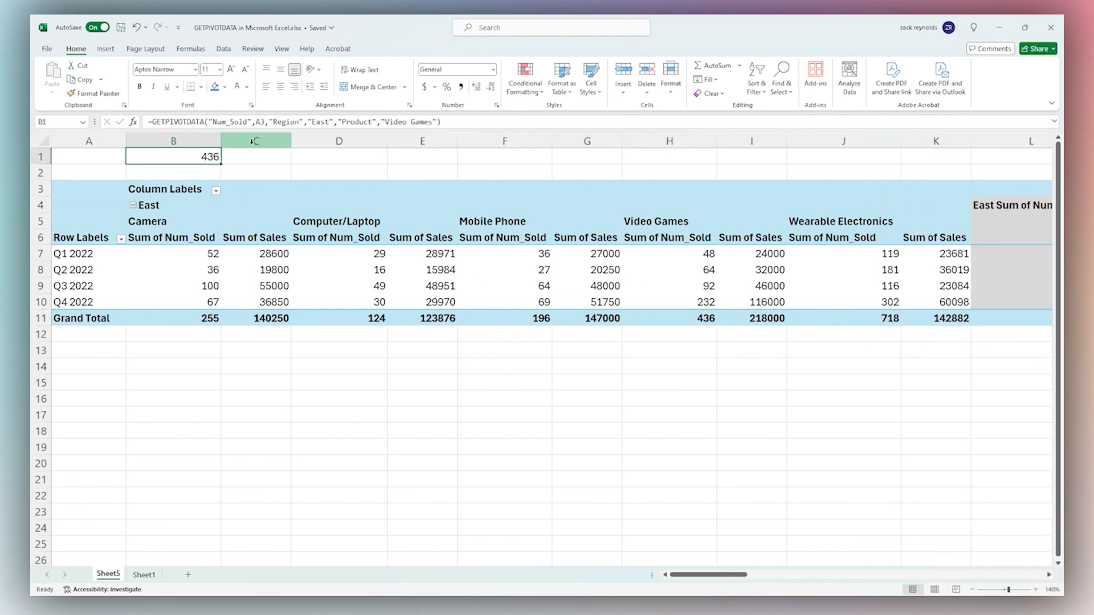
{"action": "left_click_drag", "start_coordinate": [213, 121], "coordinate": [249, 124]}
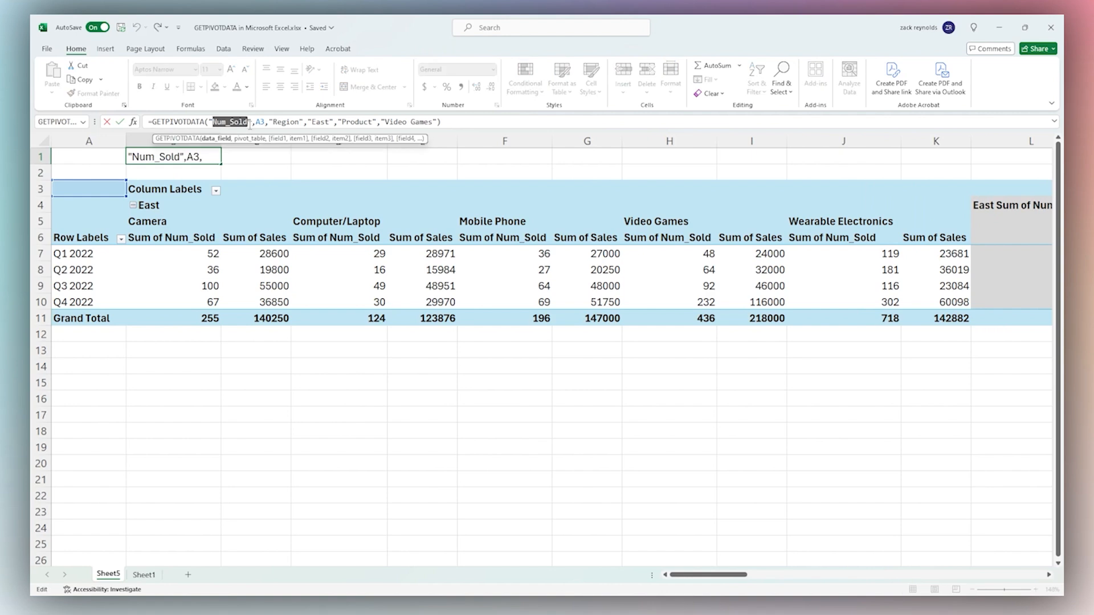
{"action": "type", "text": "Sales"}
{"action": "key", "text": "Return"}
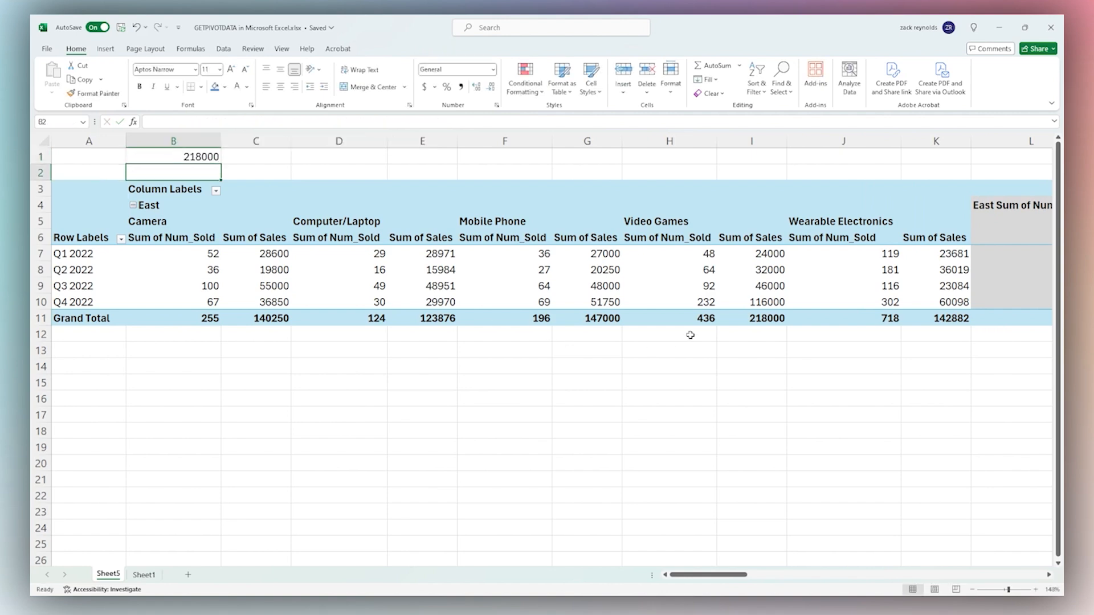
{"action": "left_click", "coordinate": [763, 322]}
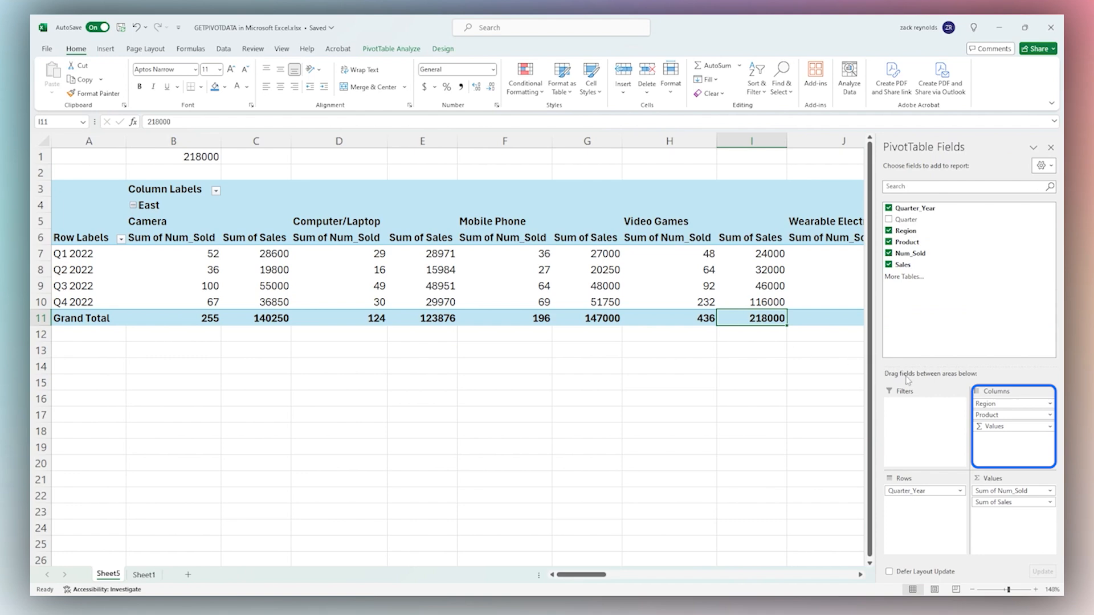
Put Product ahead of Region in columns, then nest Region under Quarter_Year in rows, breaking B1 to #REF!
{"action": "left_click_drag", "start_coordinate": [997, 419], "coordinate": [1004, 403]}
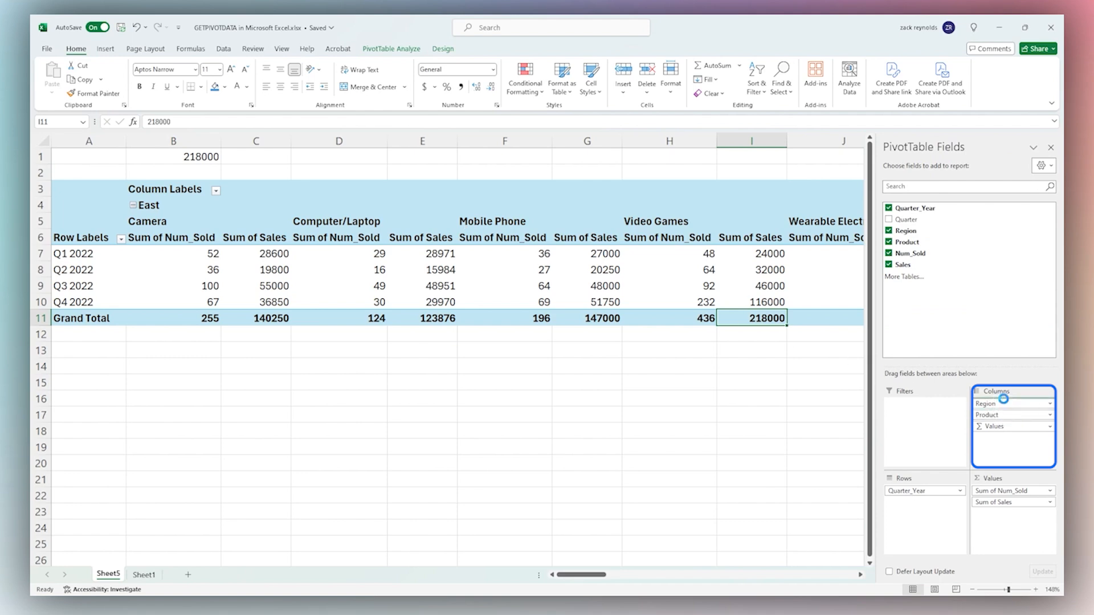
{"action": "left_click", "coordinate": [183, 156]}
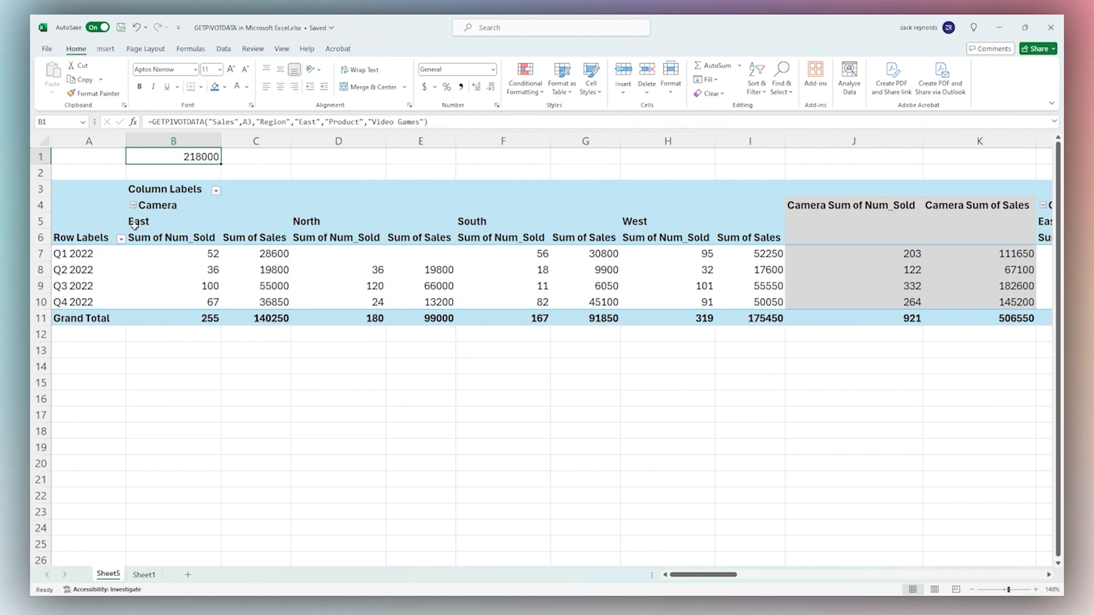
{"action": "right_click", "coordinate": [94, 233]}
{"action": "left_click", "coordinate": [994, 415]}
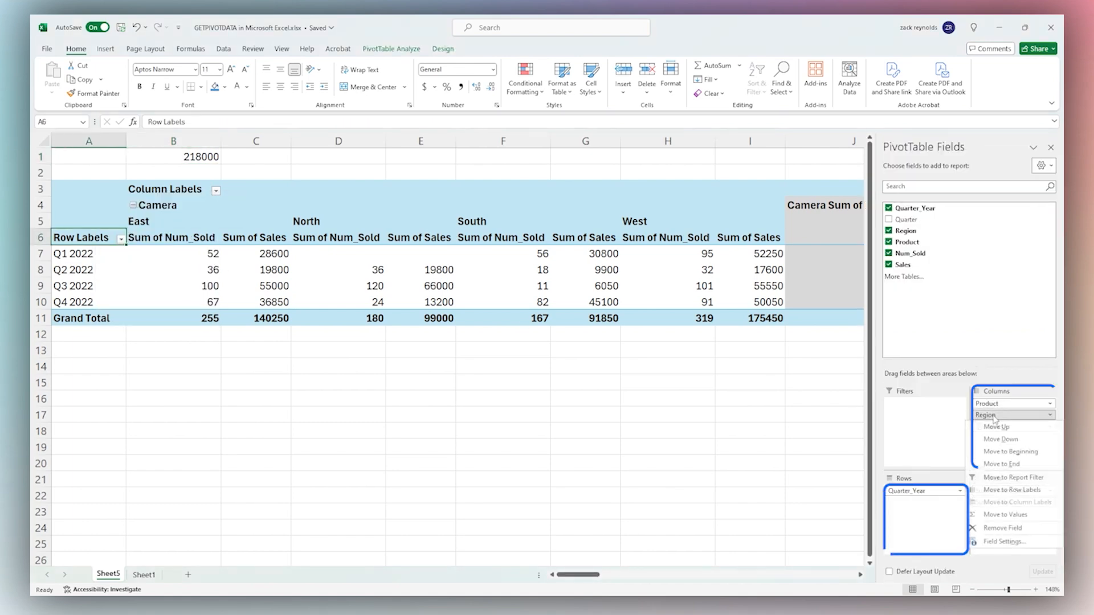
{"action": "left_click", "coordinate": [994, 415]}
{"action": "left_click_drag", "start_coordinate": [994, 415], "coordinate": [923, 502]}
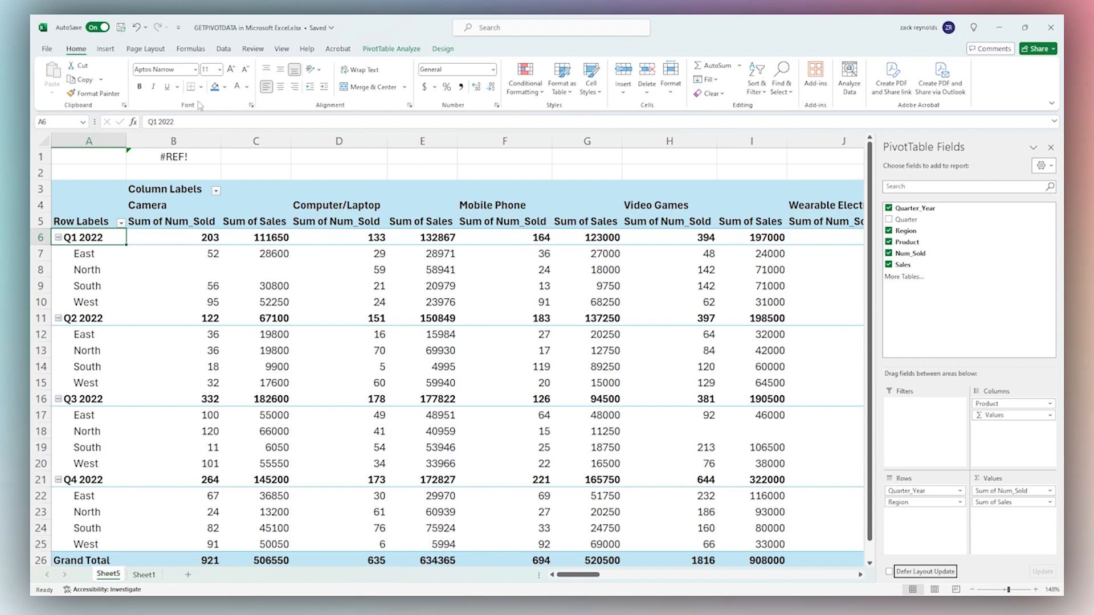
{"action": "left_click", "coordinate": [173, 158]}
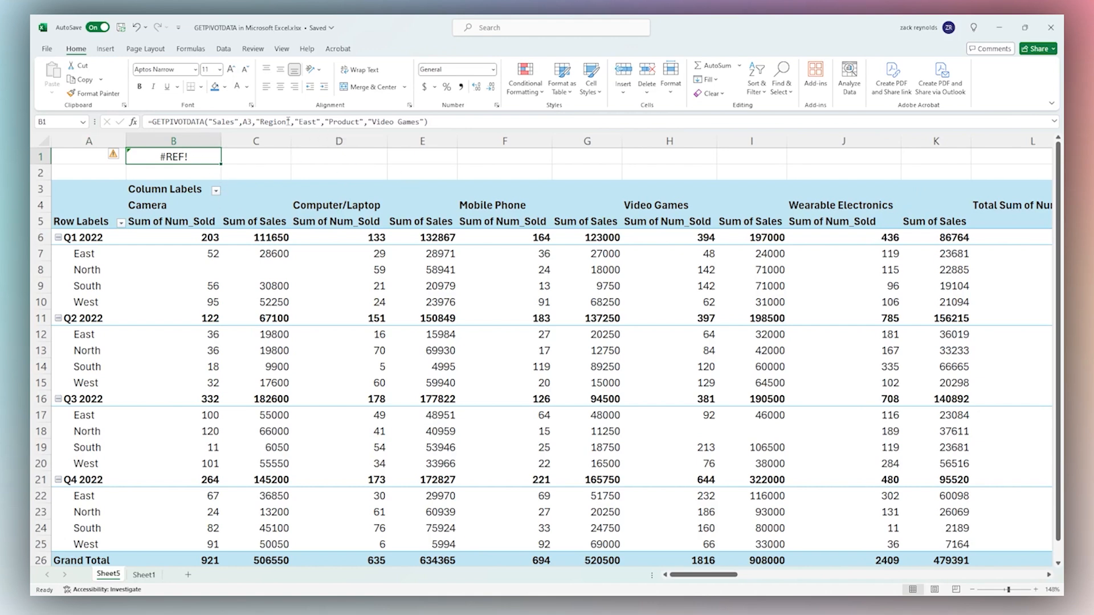
Delete the "Region","East" pair from B1's formula and commit it
{"action": "left_click_drag", "start_coordinate": [256, 122], "coordinate": [326, 120]}
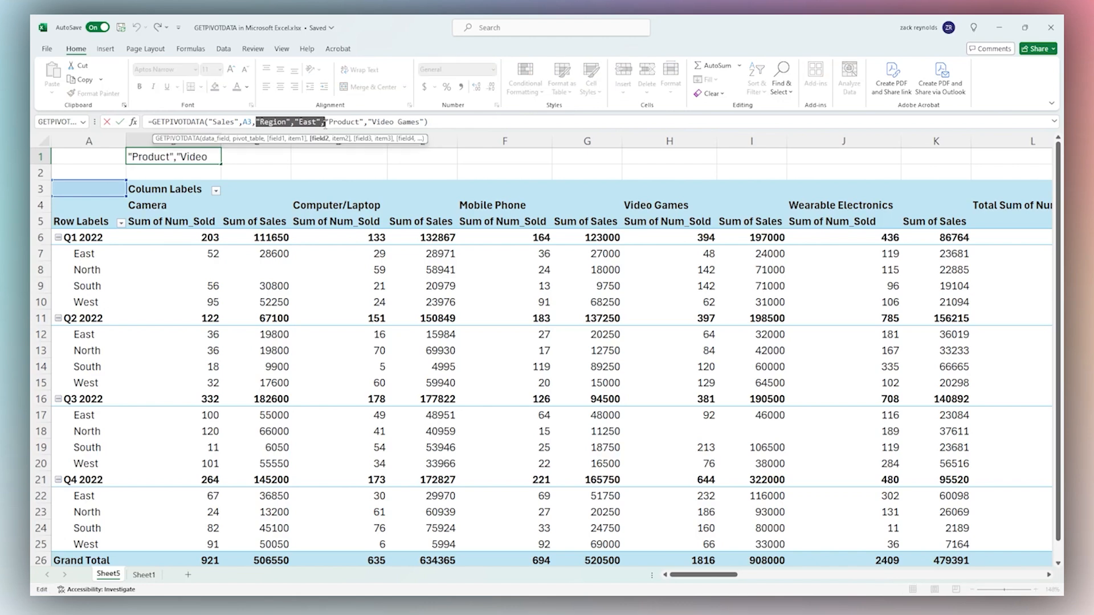
{"action": "key", "text": "Delete"}
{"action": "key", "text": "ctrl+Return"}
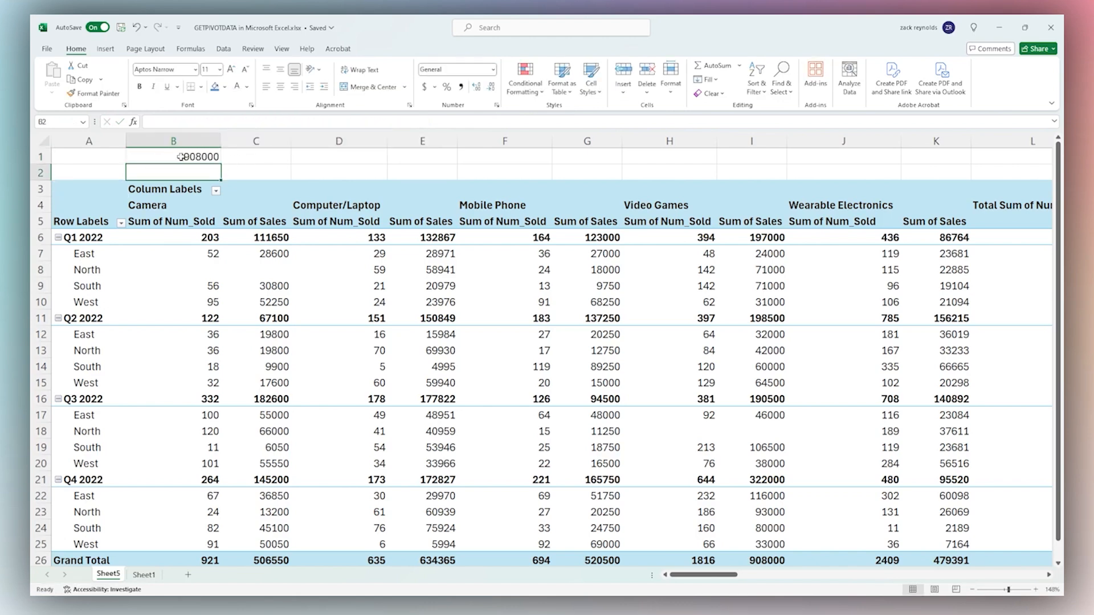
Try referencing column I in place of the Product "Video Games" pair, then cancel the edit
{"action": "left_click_drag", "start_coordinate": [256, 121], "coordinate": [353, 123]}
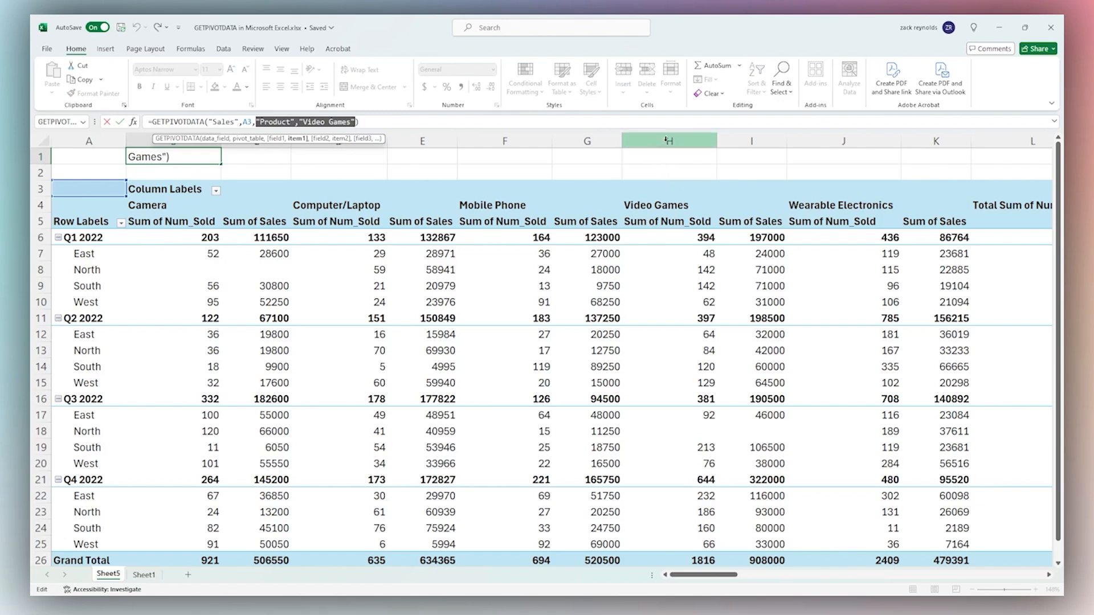
{"action": "left_click", "coordinate": [720, 140]}
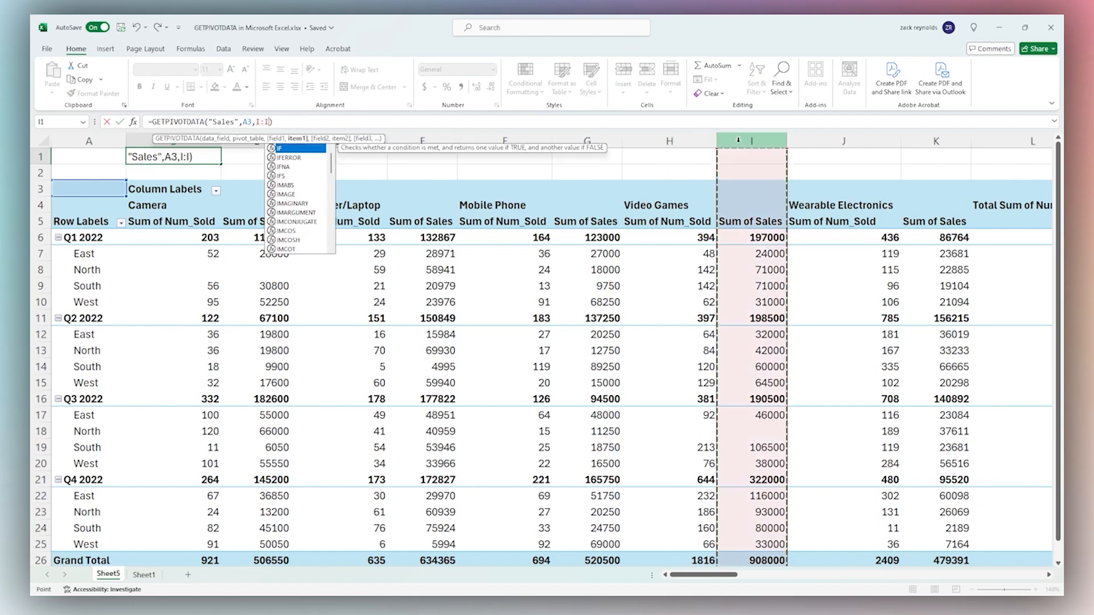
{"action": "key", "text": "Escape"}
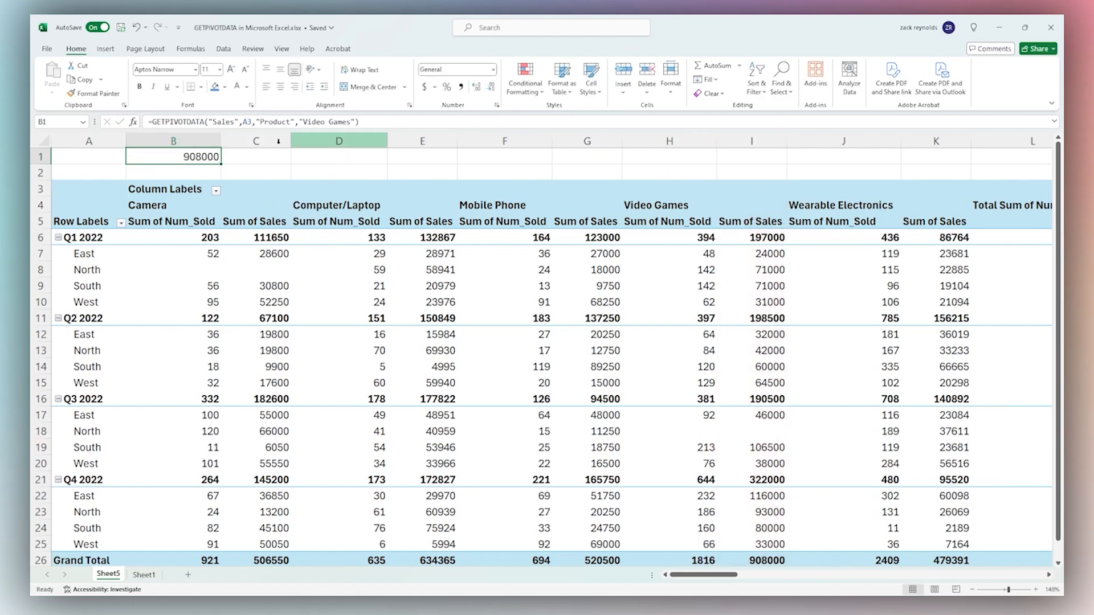
Check the Video Games sales column and its 908000 grand total, then reselect B1
{"action": "left_click", "coordinate": [719, 140]}
{"action": "scroll", "coordinate": [676, 225], "scroll_direction": "down", "scroll_amount": 7}
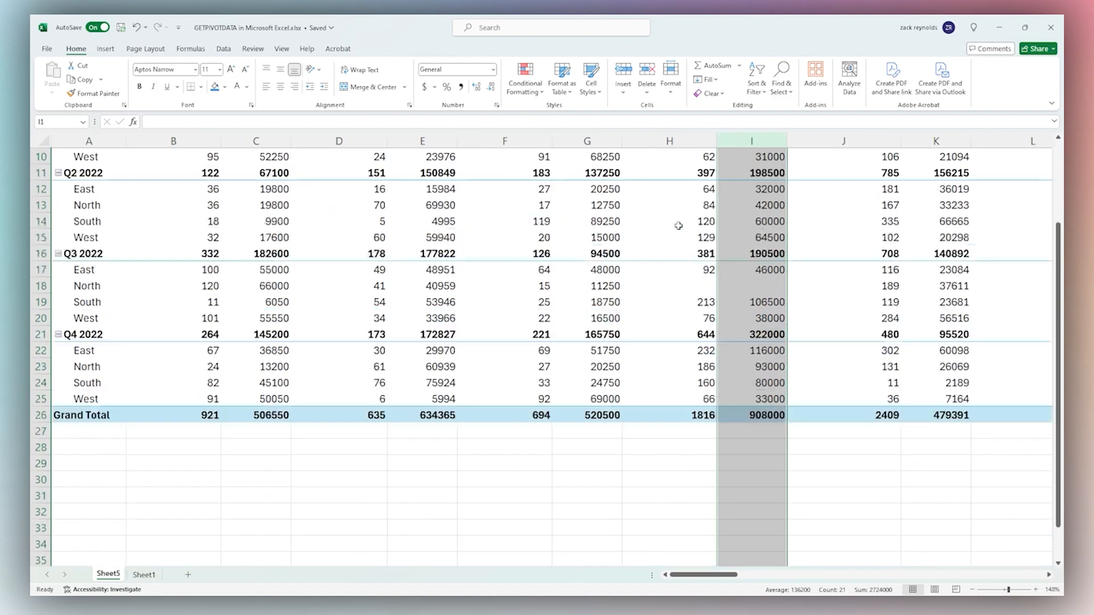
{"action": "left_click", "coordinate": [760, 225]}
{"action": "scroll", "coordinate": [480, 315], "scroll_direction": "up", "scroll_amount": 7}
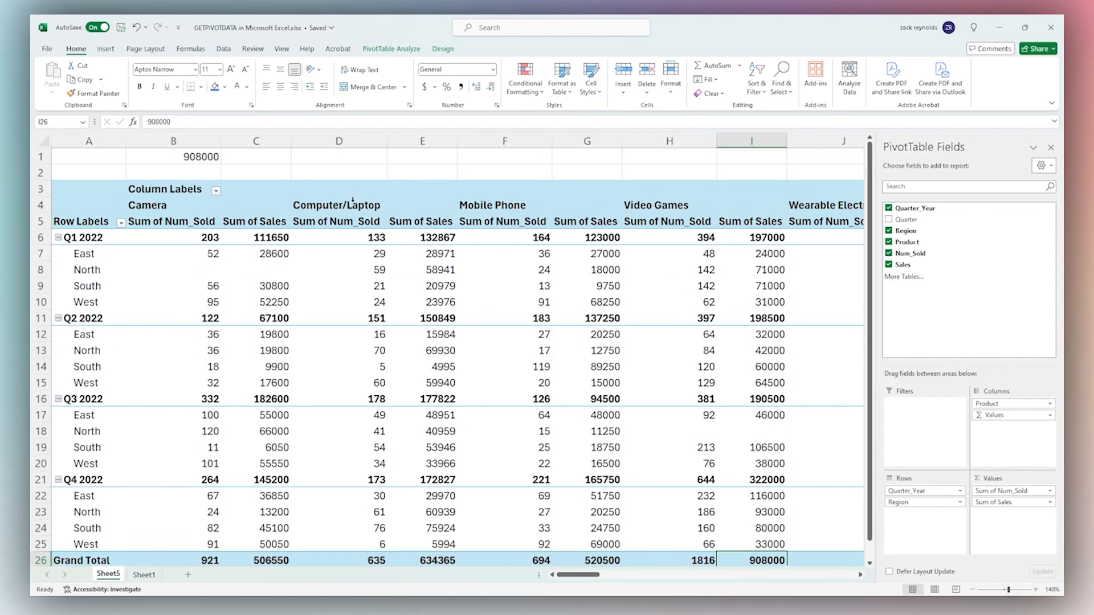
{"action": "left_click", "coordinate": [204, 160]}
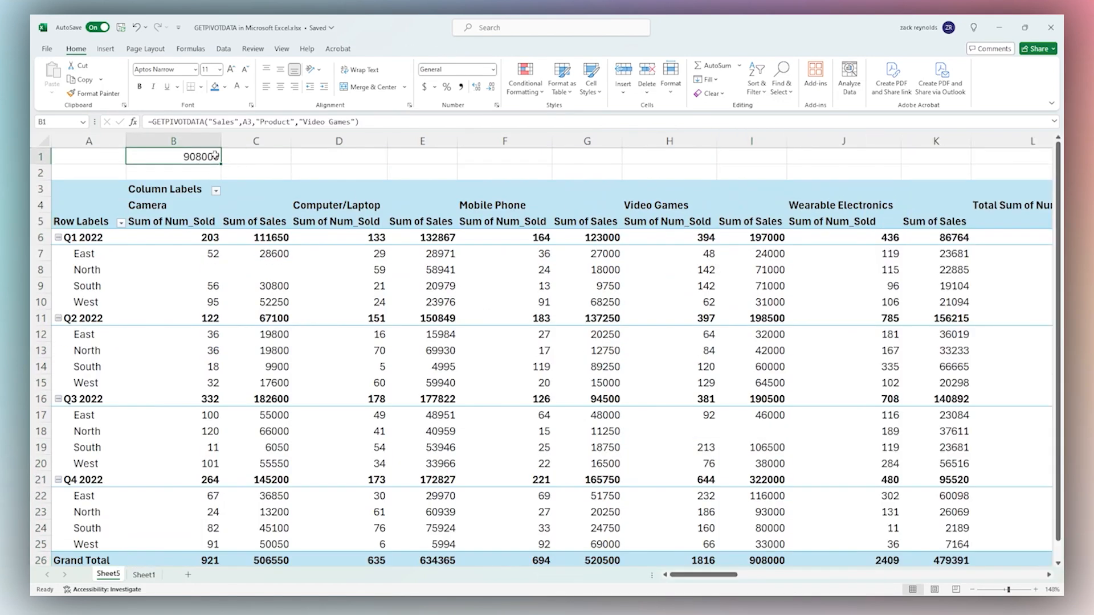
Filter the pivot's quarters to Q1 2022 only by unchecking Q2, Q3 and Q4 2022
{"action": "left_click", "coordinate": [120, 223]}
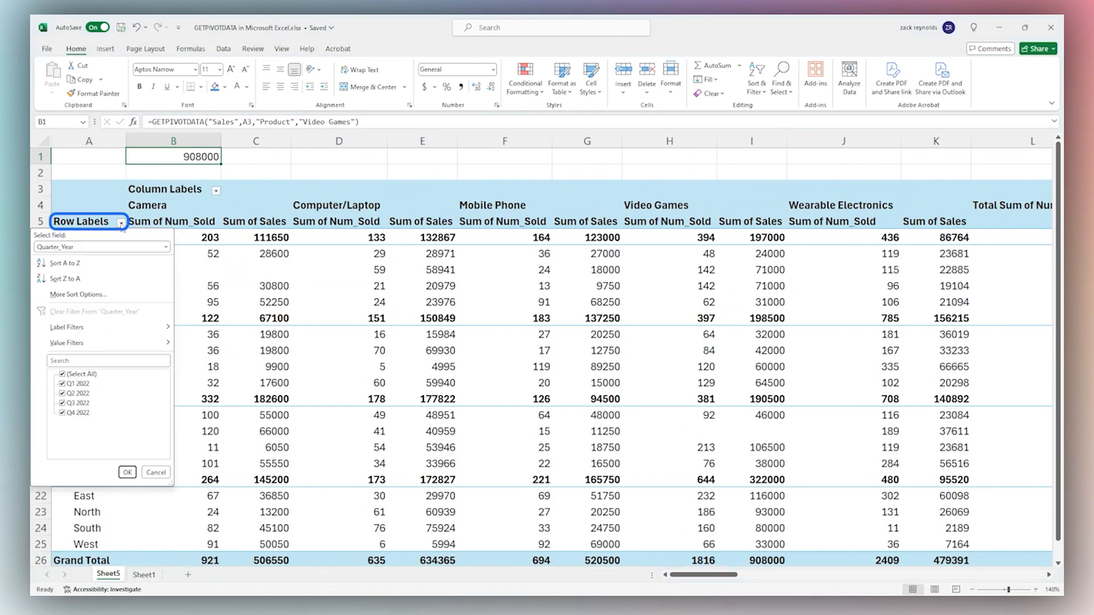
{"action": "left_click", "coordinate": [63, 414]}
{"action": "left_click", "coordinate": [62, 403]}
{"action": "left_click", "coordinate": [64, 394]}
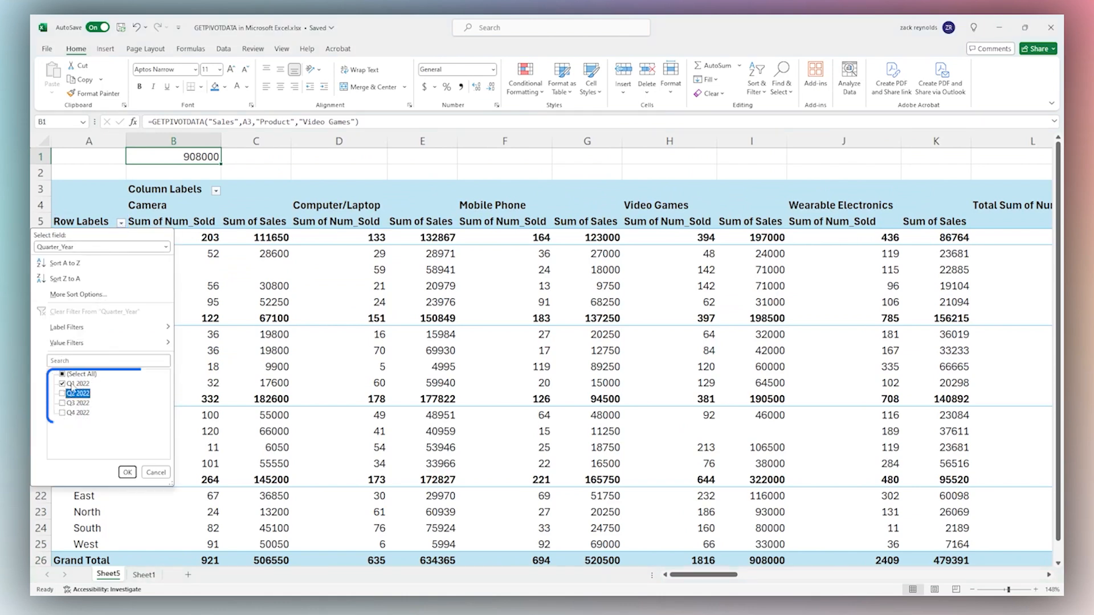
{"action": "left_click", "coordinate": [127, 472]}
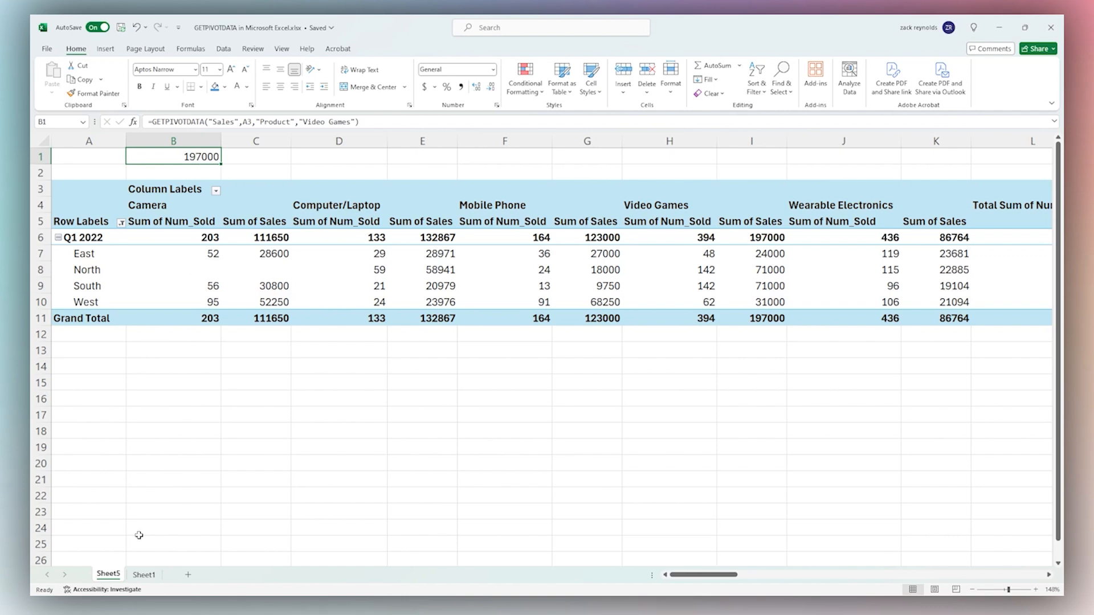
Review the raw sales source data A1:F20 on Sheet1
{"action": "left_click", "coordinate": [144, 575]}
{"action": "left_click", "coordinate": [134, 207]}
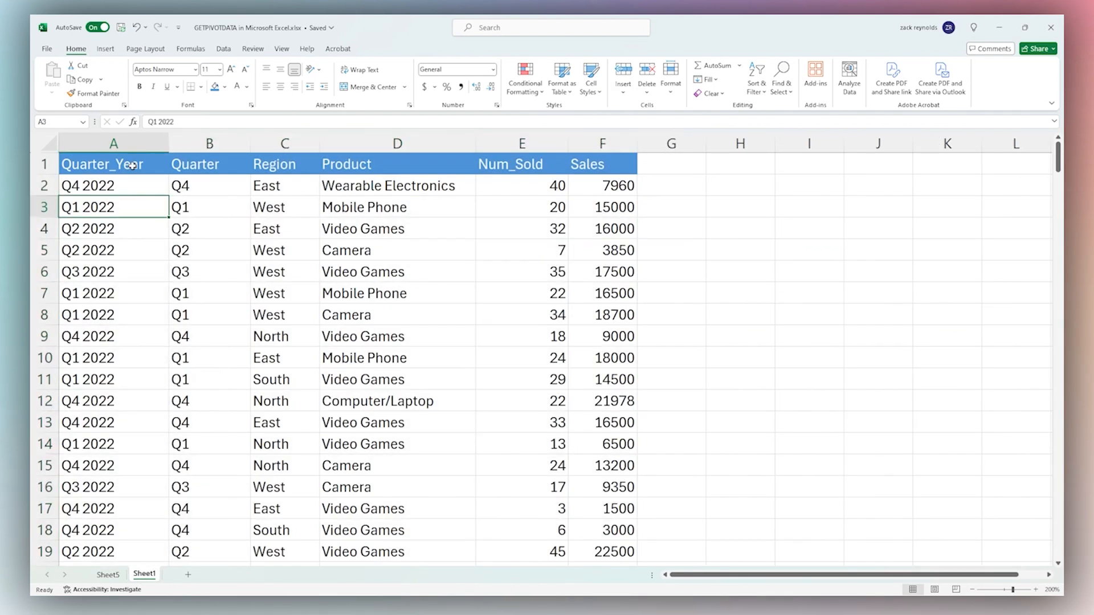
{"action": "left_click_drag", "start_coordinate": [134, 166], "coordinate": [617, 533]}
{"action": "scroll", "coordinate": [617, 534], "scroll_direction": "up", "scroll_amount": 1}
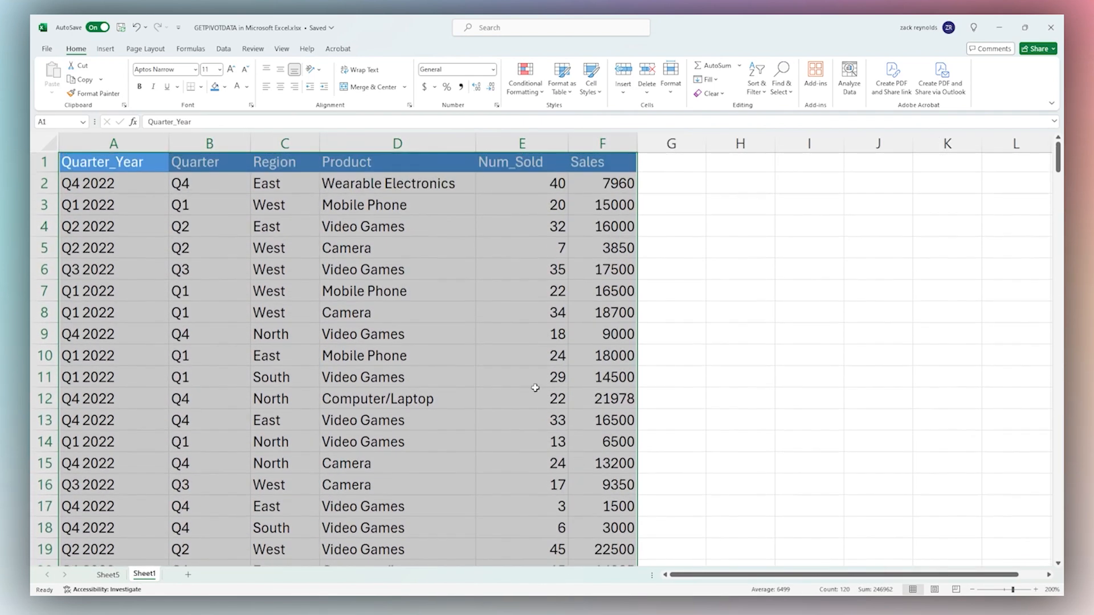
{"action": "left_click", "coordinate": [120, 171]}
Back on Sheet5, check pivot range A3:I11 and B1, then restore all quarters via Select All
{"action": "left_click", "coordinate": [113, 578]}
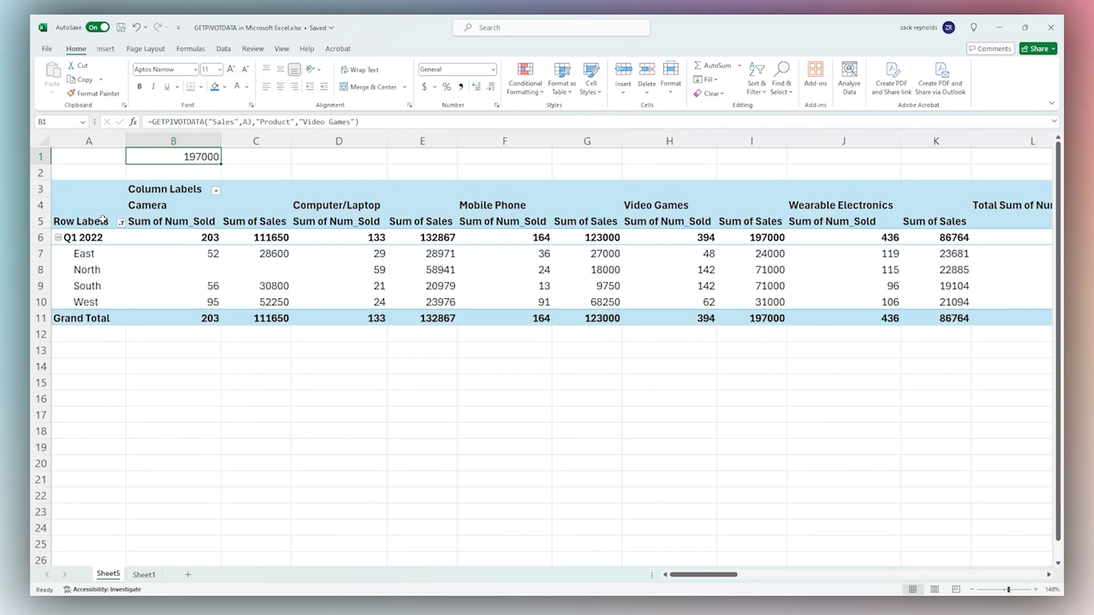
{"action": "left_click_drag", "start_coordinate": [94, 195], "coordinate": [752, 319]}
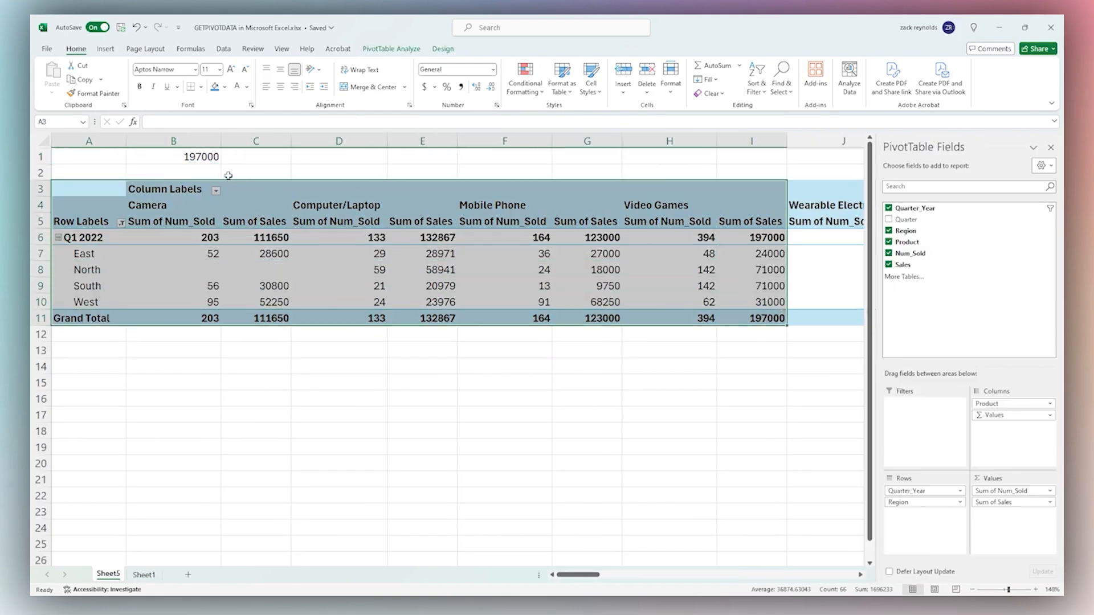
{"action": "left_click", "coordinate": [204, 159]}
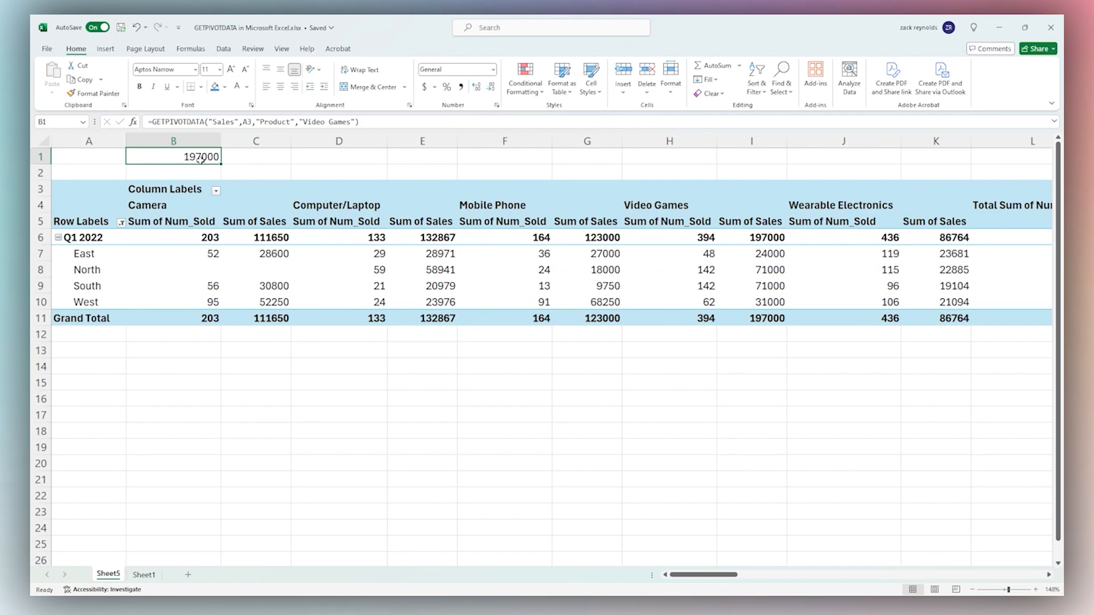
{"action": "left_click", "coordinate": [121, 223]}
{"action": "left_click", "coordinate": [62, 374]}
{"action": "left_click", "coordinate": [127, 472]}
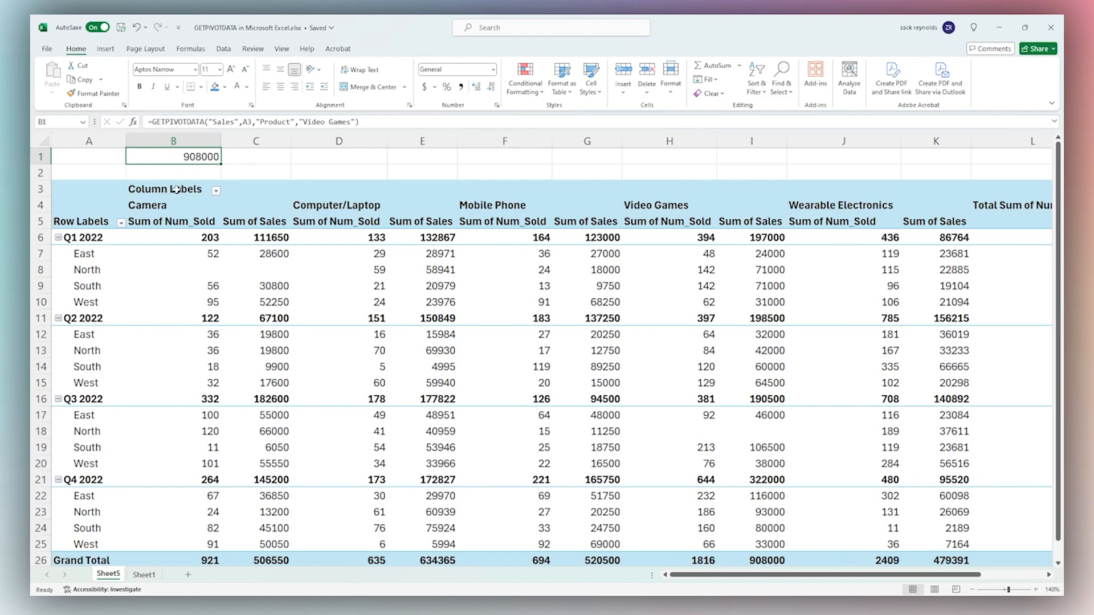
Show the PivotTable field list and move Region from Rows to Columns
{"action": "right_click", "coordinate": [113, 221]}
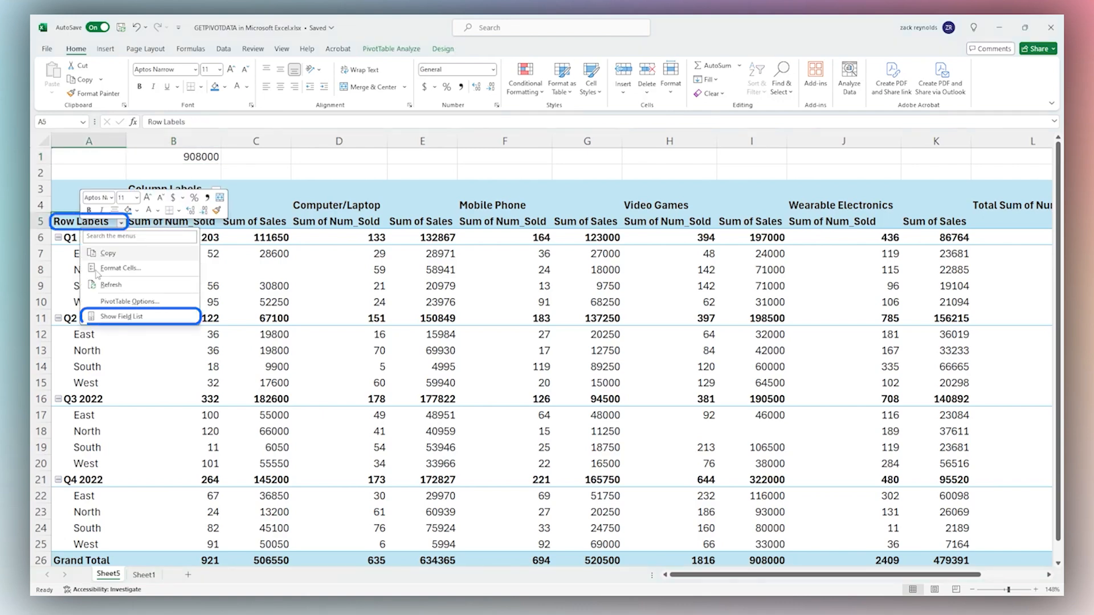
{"action": "left_click", "coordinate": [120, 316]}
{"action": "left_click_drag", "start_coordinate": [906, 503], "coordinate": [1003, 402]}
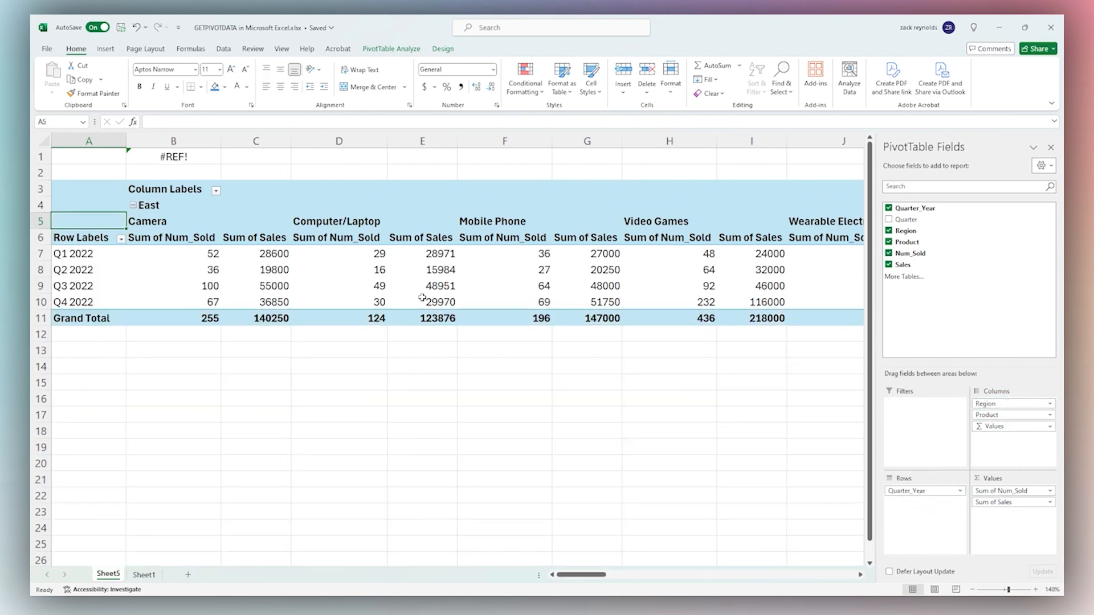
Insert "Region","East" before the Product argument in B1's formula to fix the #REF! error
{"action": "left_click", "coordinate": [169, 163]}
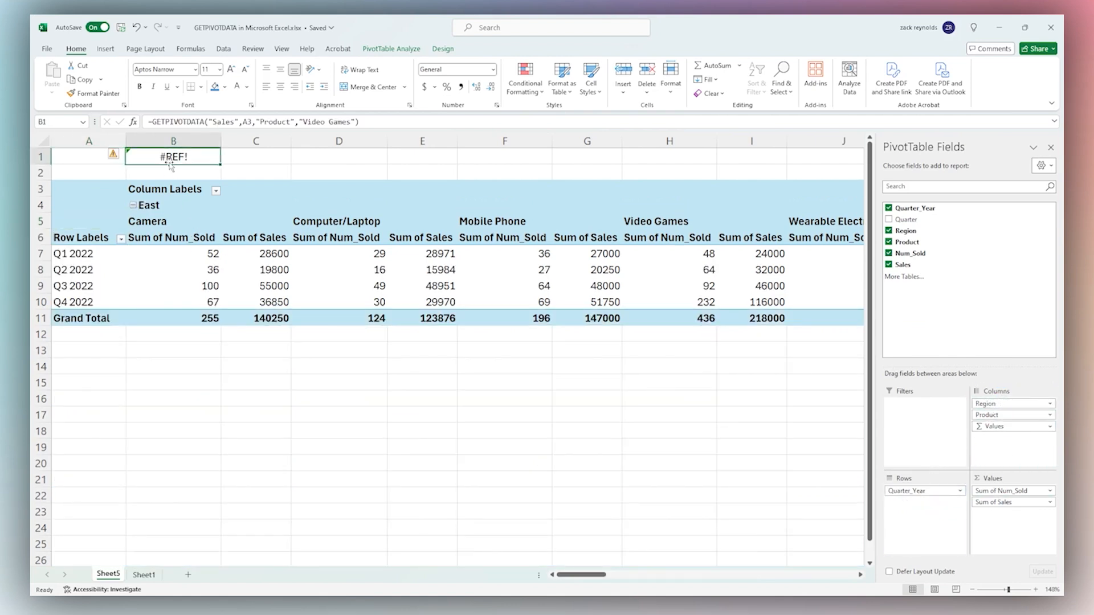
{"action": "left_click", "coordinate": [258, 121]}
{"action": "type", "text": "\""}
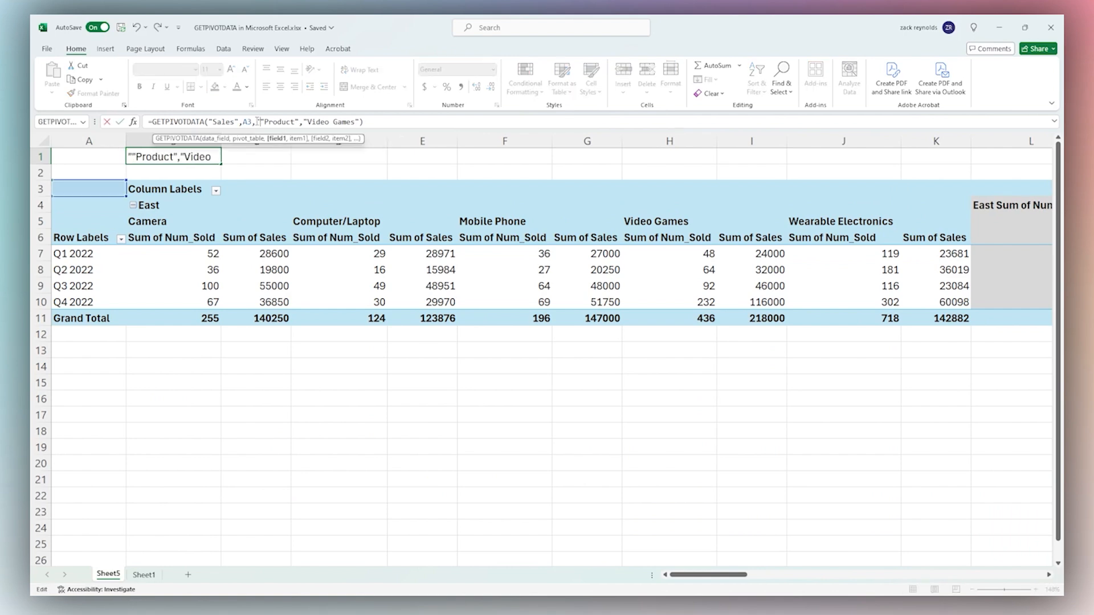
{"action": "type", "text": "Region\",\"E"}
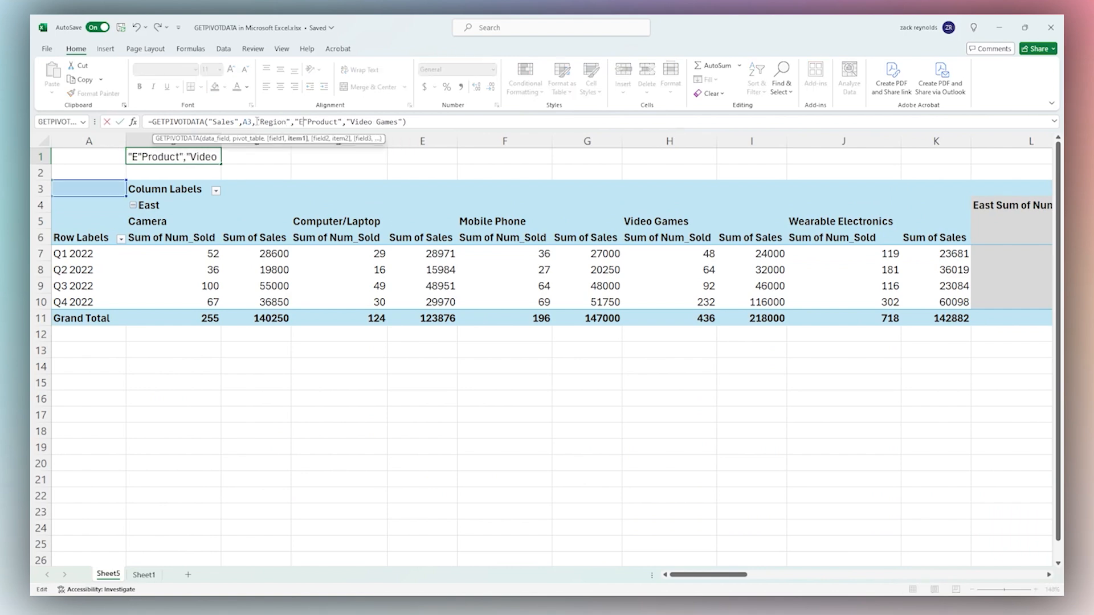
{"action": "type", "text": "ast\","}
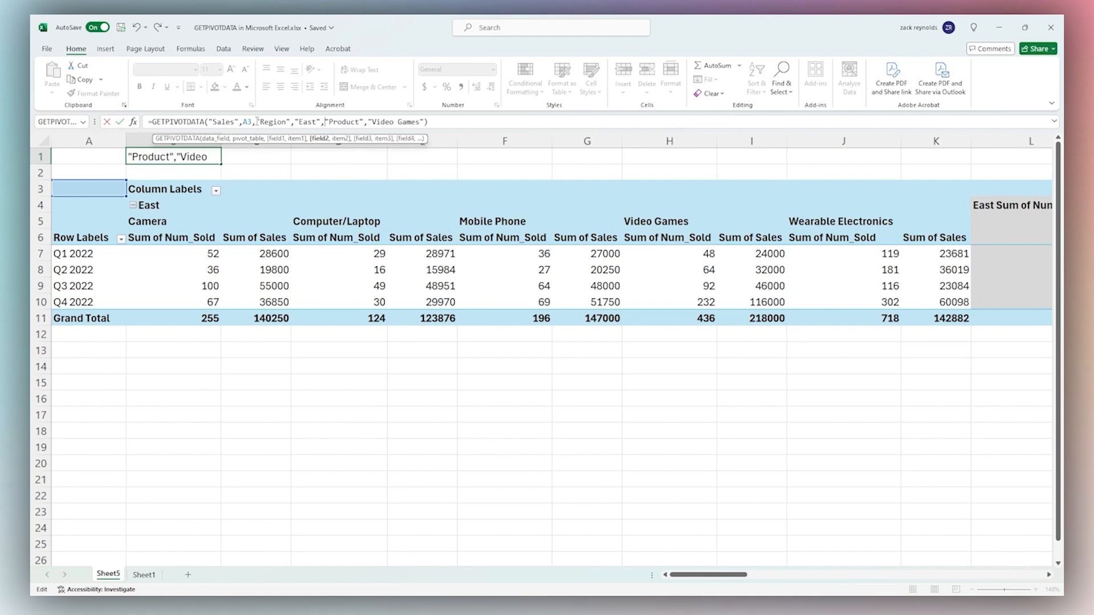
{"action": "key", "text": "Return"}
{"action": "left_click", "coordinate": [184, 161]}
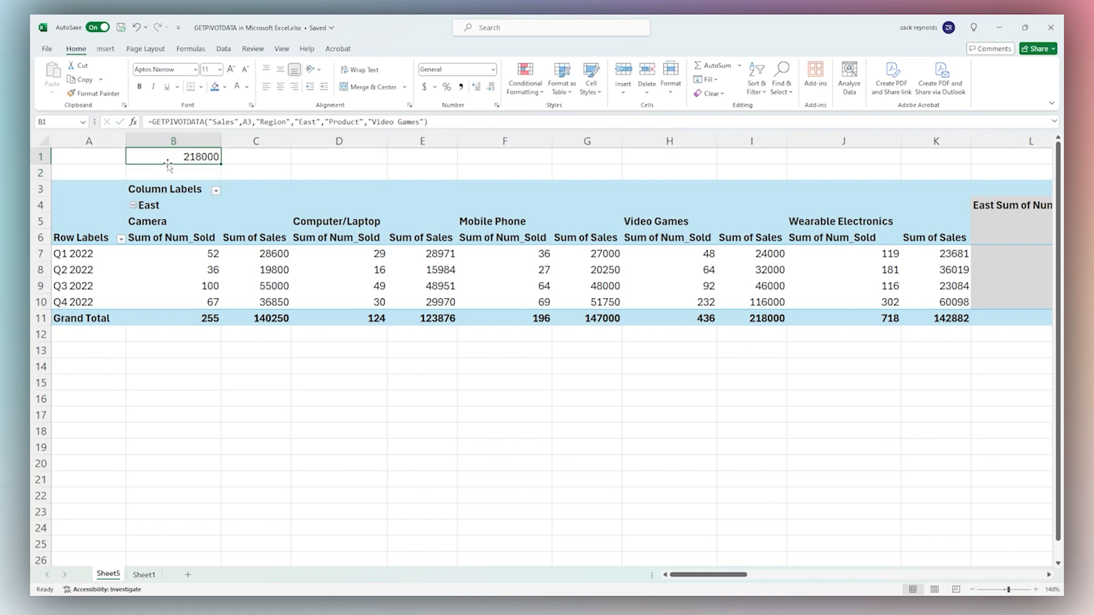
Collapse East in the pivot and delete the "Product","Video Games" pair from B1's formula
{"action": "left_click", "coordinate": [133, 206]}
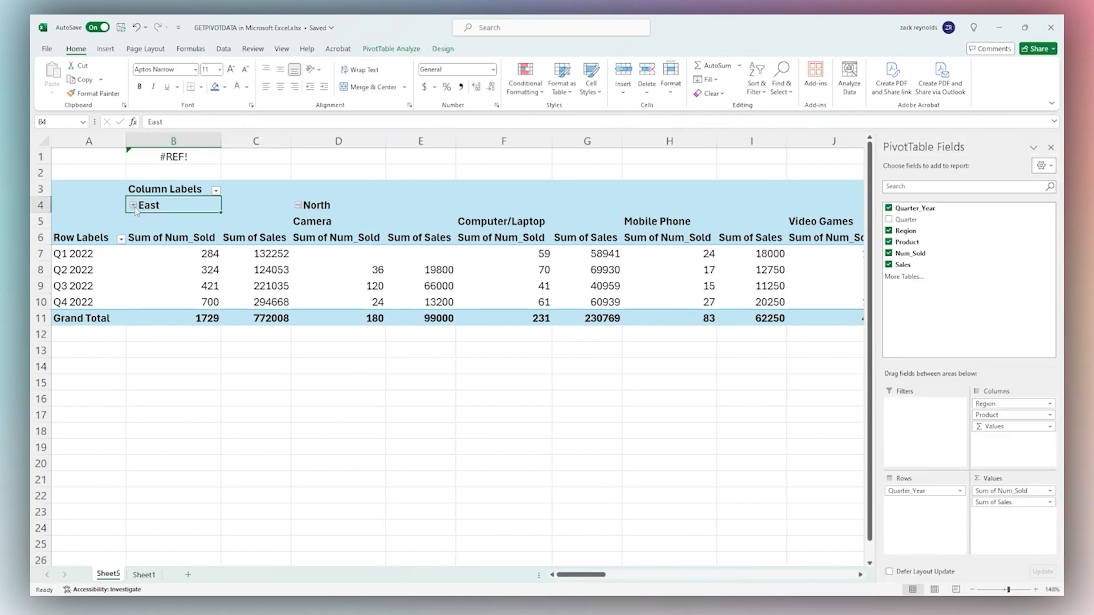
{"action": "left_click", "coordinate": [185, 160]}
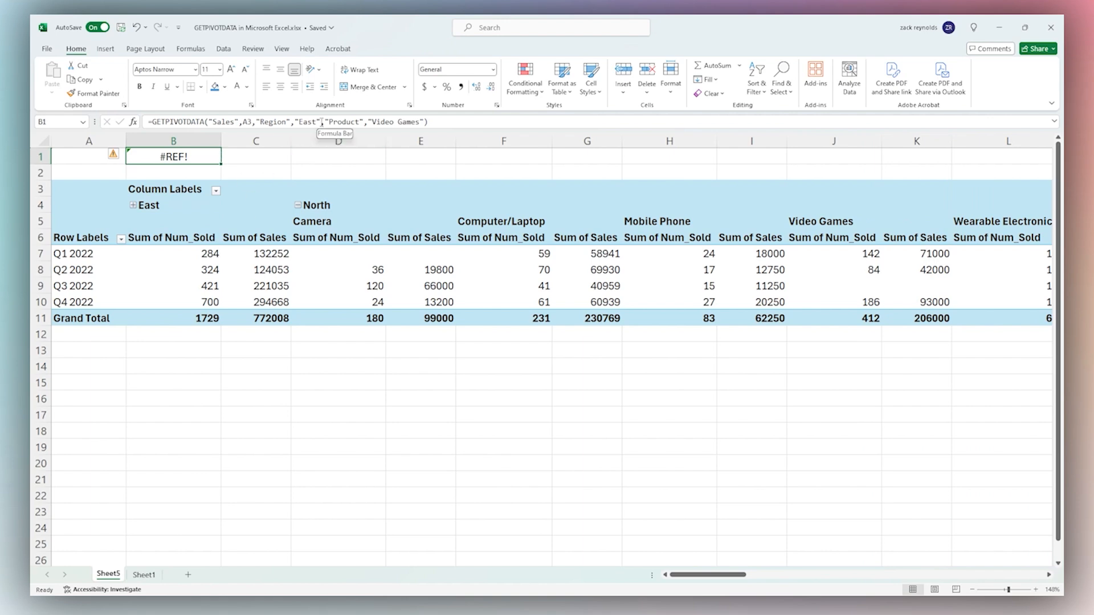
{"action": "left_click_drag", "start_coordinate": [321, 122], "coordinate": [425, 120]}
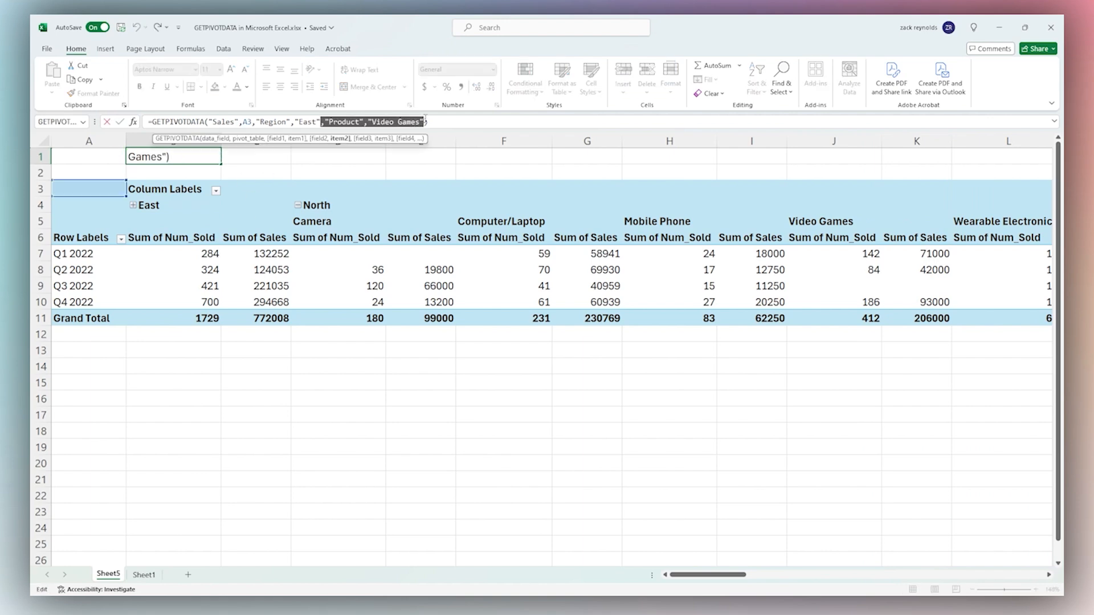
{"action": "key", "text": "BackSpace"}
{"action": "key", "text": "Return"}
{"action": "left_click", "coordinate": [202, 155]}
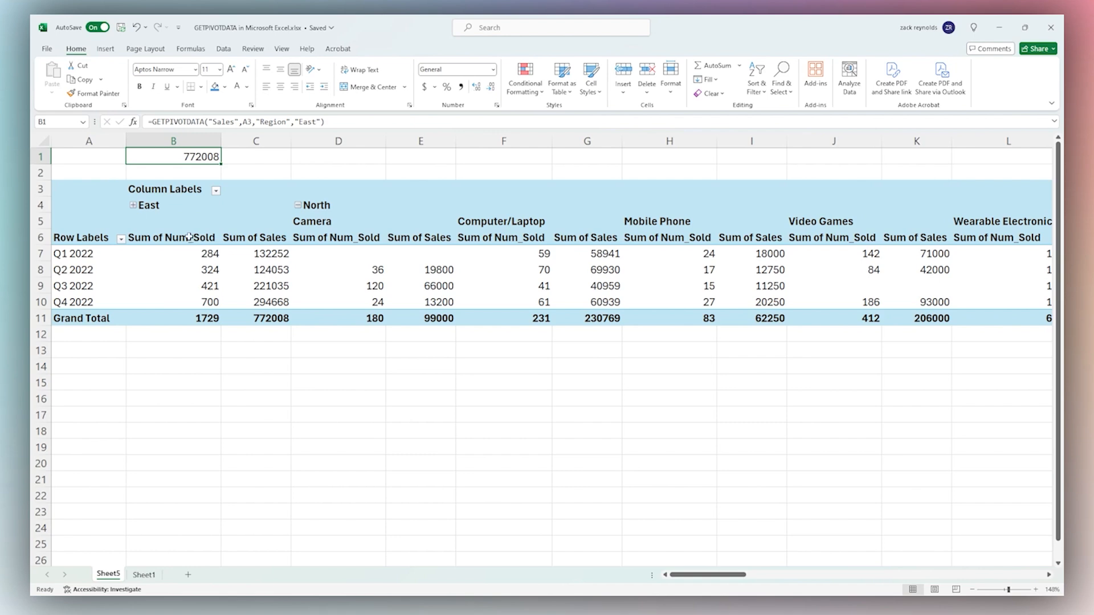
Compare East's Num_Sold and Sales values against B1's 772008 result
{"action": "left_click_drag", "start_coordinate": [178, 238], "coordinate": [245, 334]}
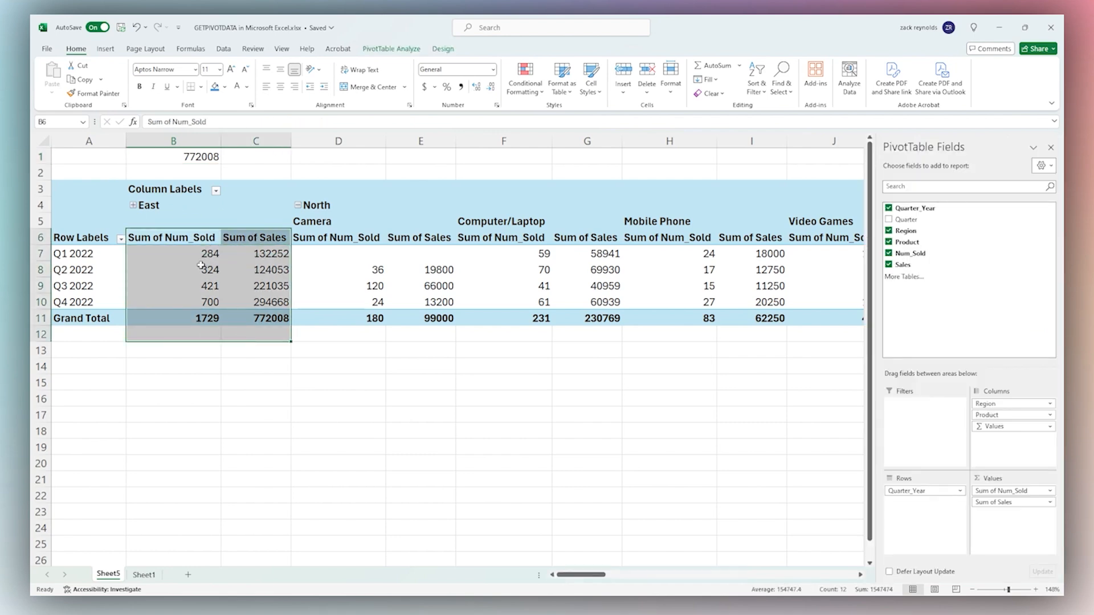
{"action": "left_click", "coordinate": [198, 221]}
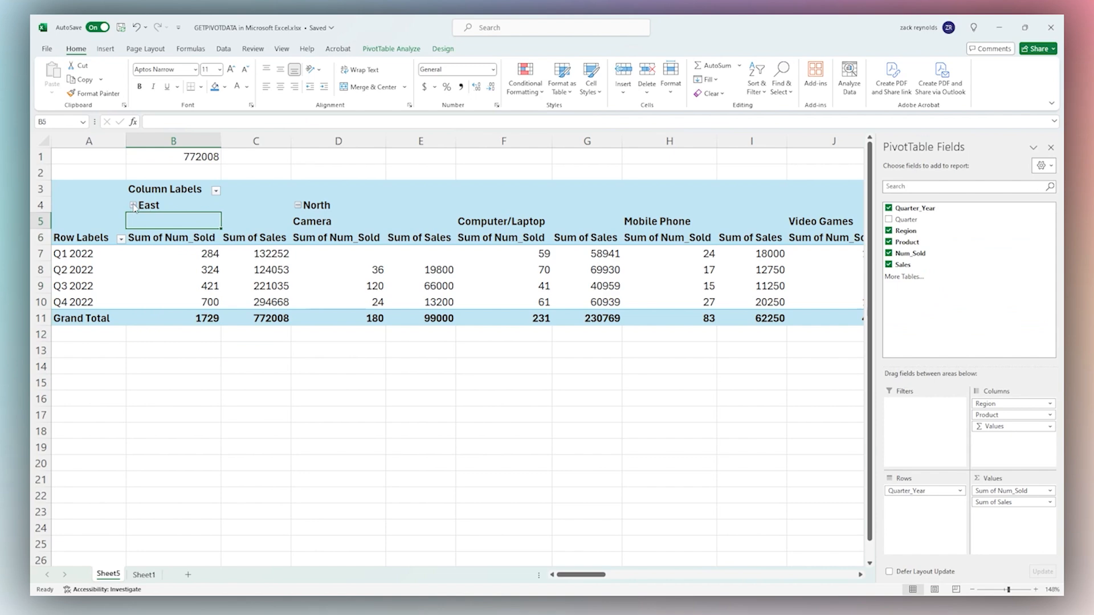
{"action": "left_click", "coordinate": [202, 159]}
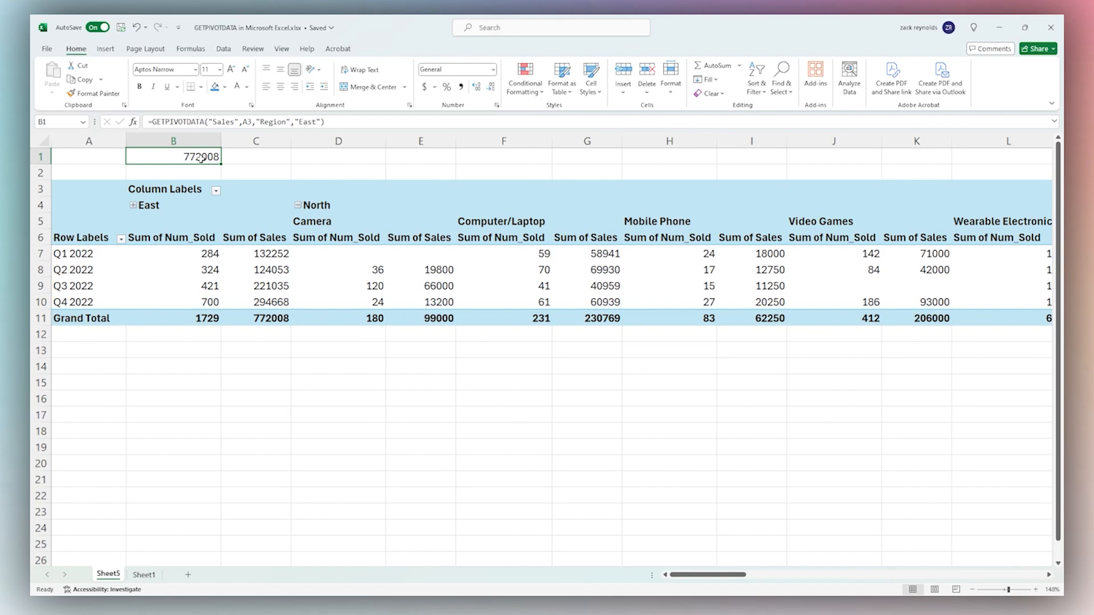
{"action": "left_click", "coordinate": [144, 575]}
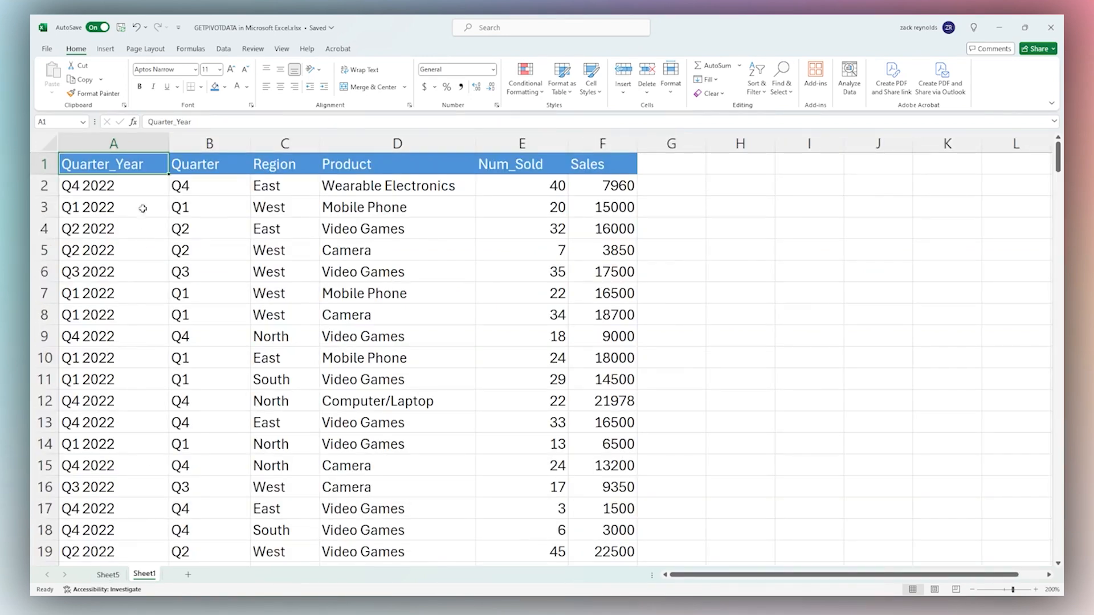
{"action": "key", "text": "ctrl+shift+Down"}
{"action": "key", "text": "ctrl+shift+Right"}
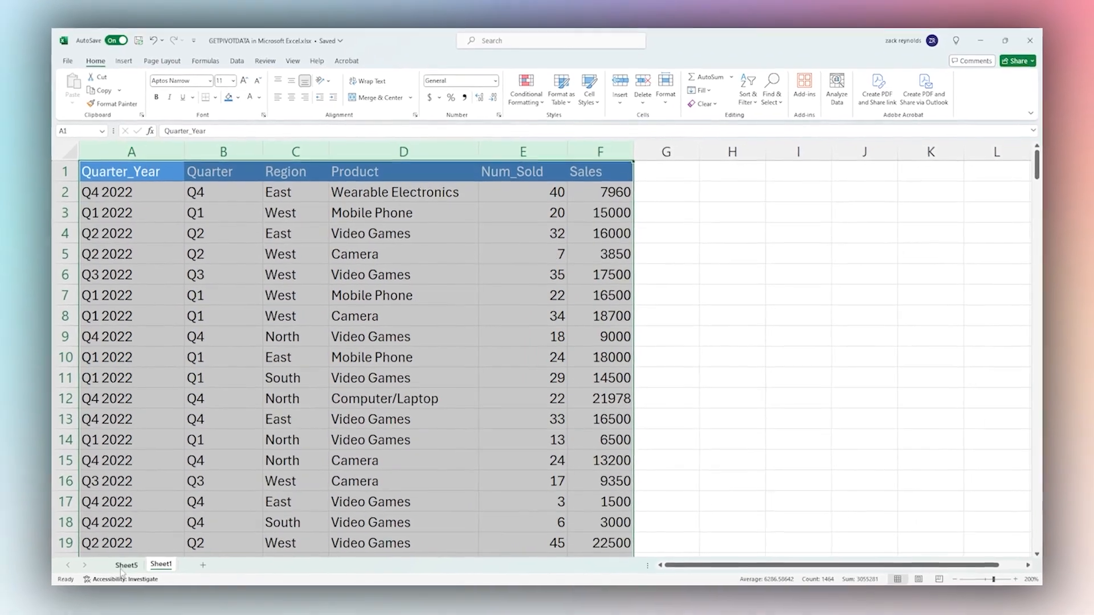
{"action": "left_click", "coordinate": [122, 567]}
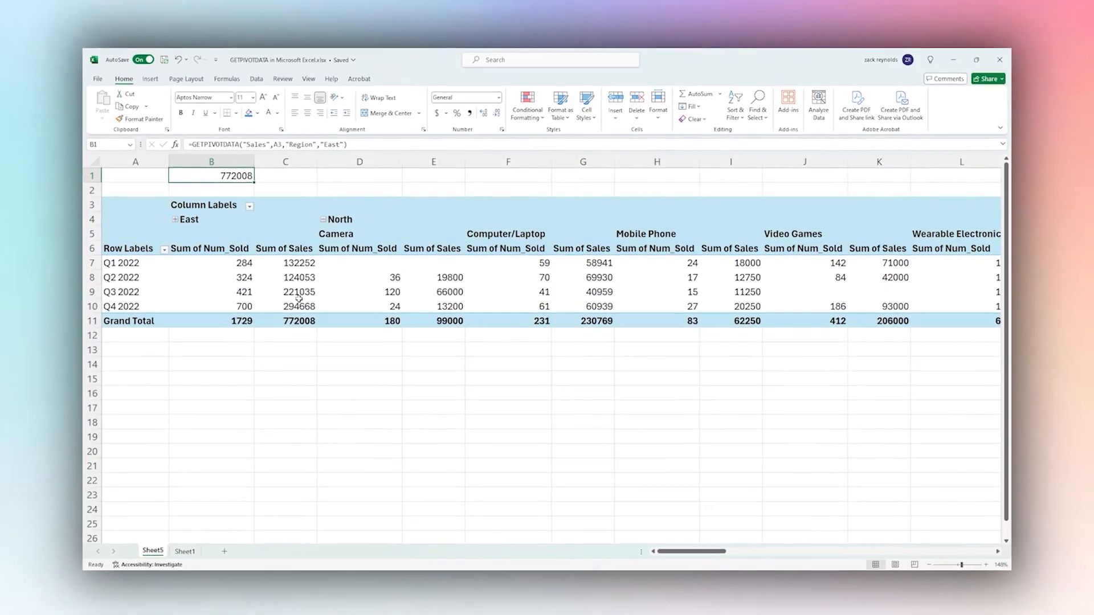
{"action": "left_click", "coordinate": [273, 179]}
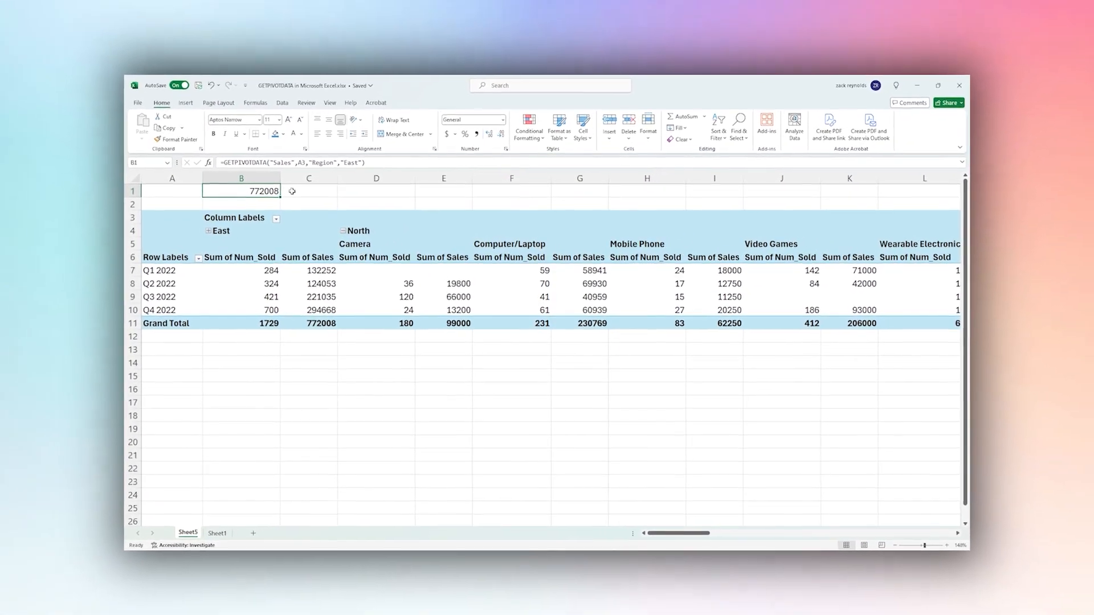